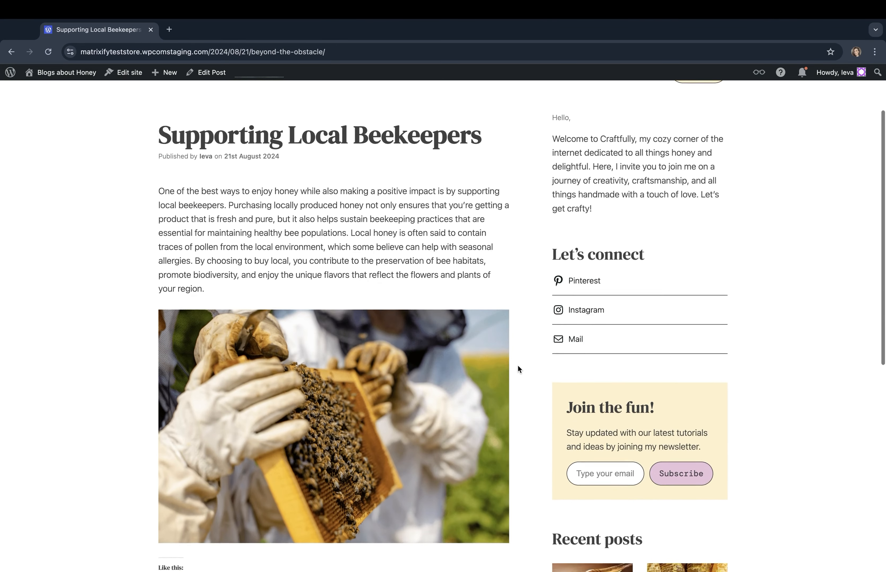
scroll(516, 365, down, 5)
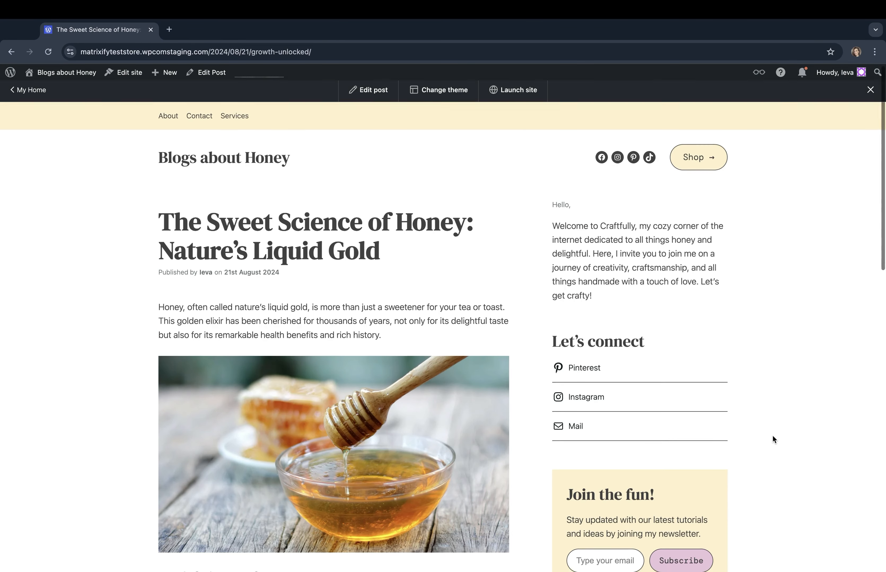
scroll(772, 435, down, 3)
scroll(773, 437, down, 10)
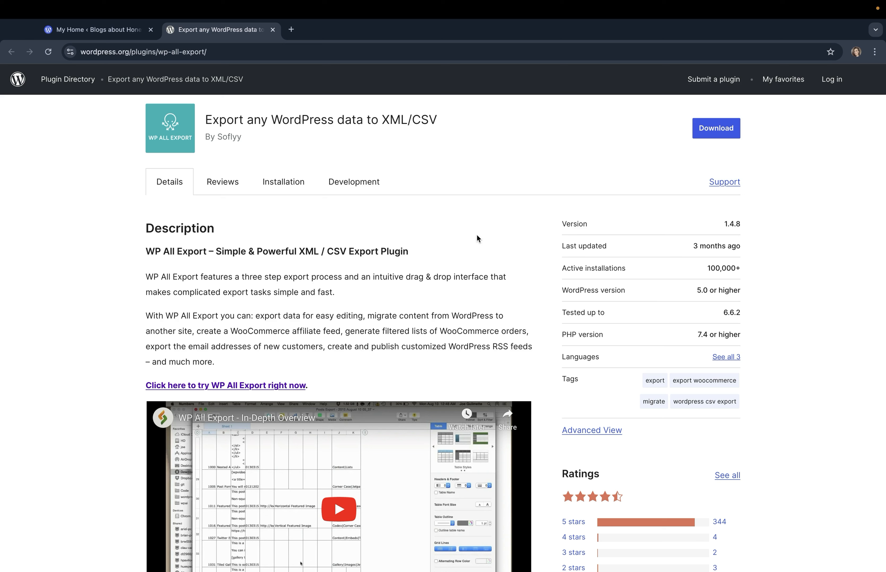
Copy the plugin name "Export any WordPress data to XML/CSV" and search for it in the WordPress site's plugins marketplace
triple_click(318, 113)
key(super+c)
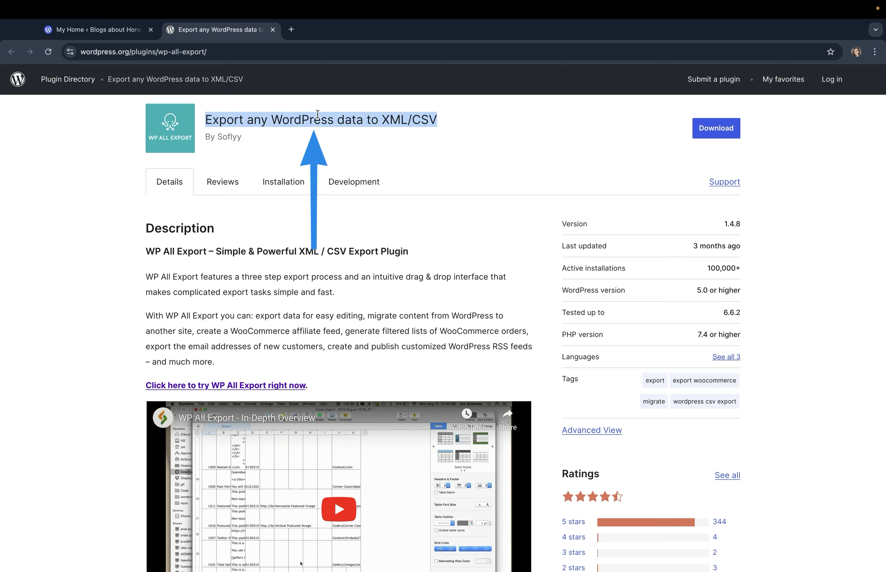
click(93, 29)
click(52, 421)
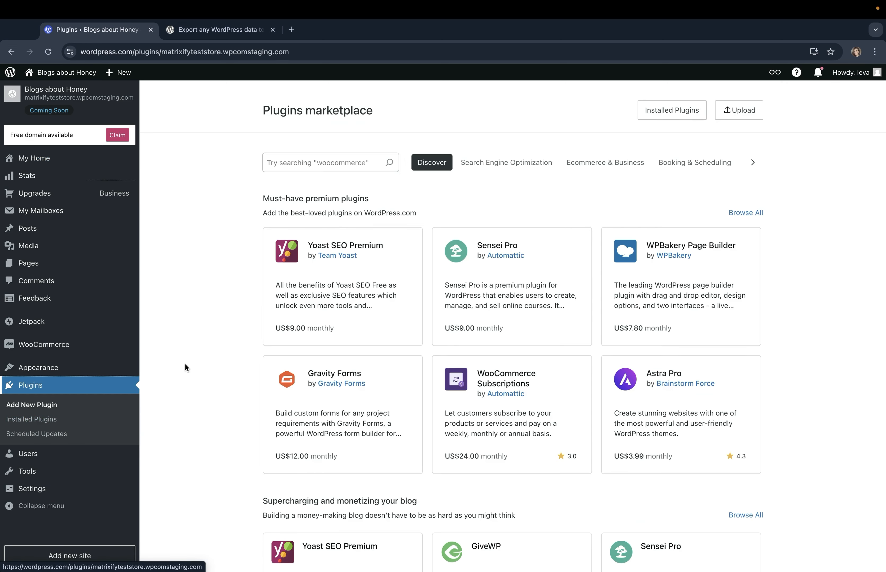
click(331, 170)
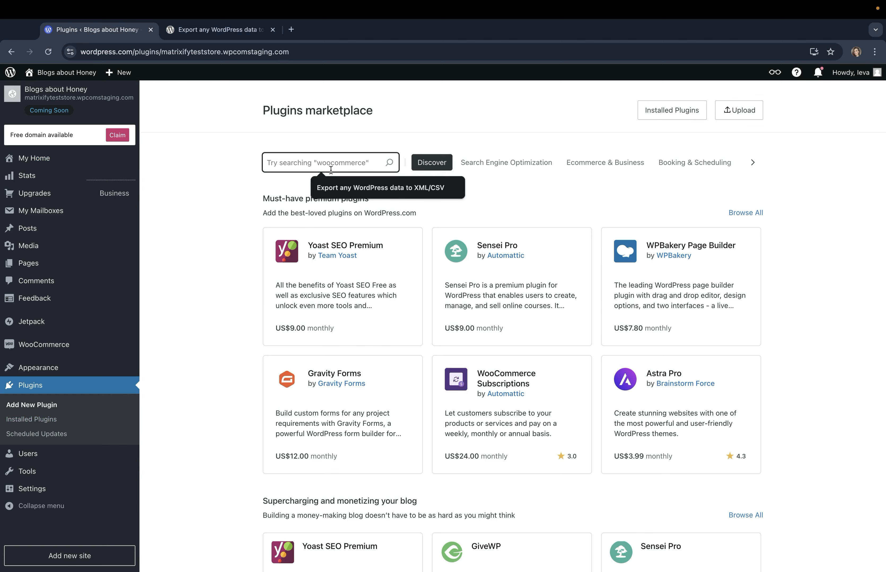
key(super+v)
click(371, 164)
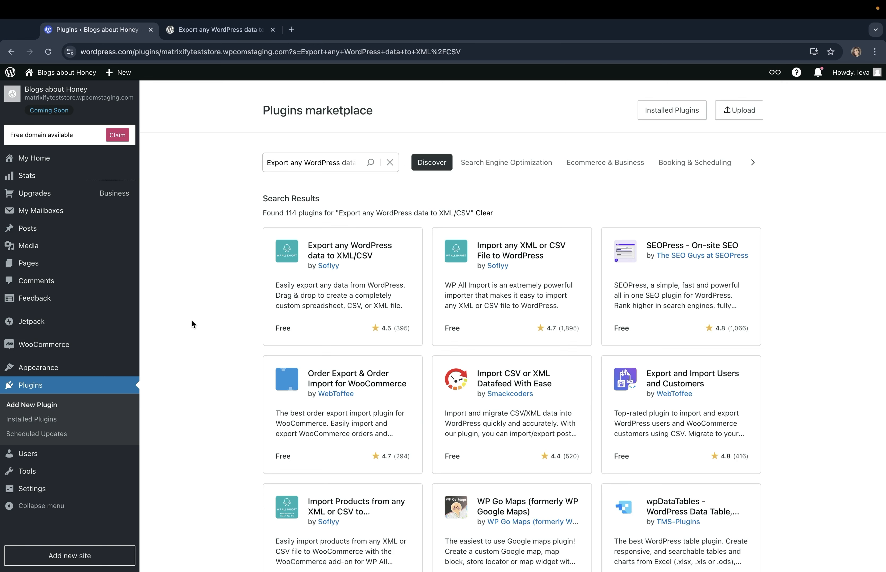
Install and activate the "Export any WordPress data to XML/CSV" plugin by Soflyy on the site
click(330, 247)
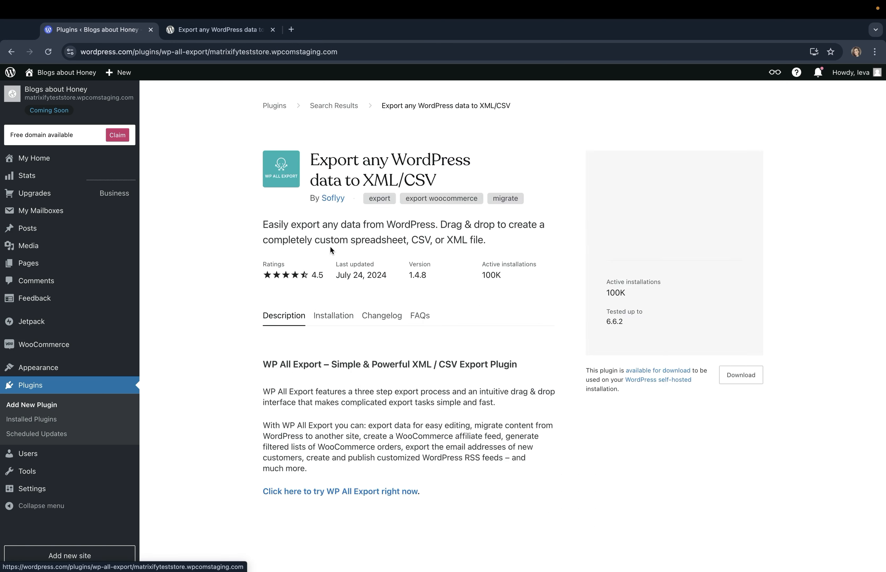
click(702, 220)
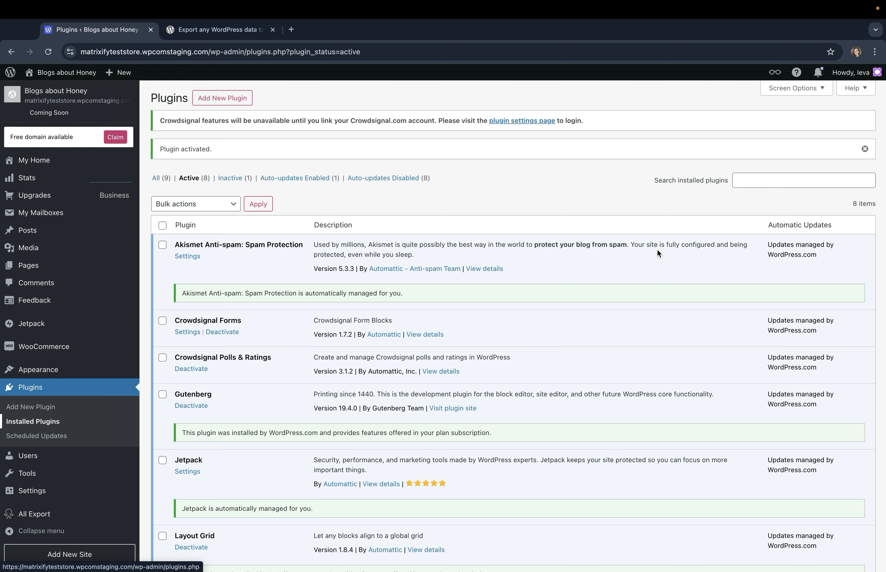
scroll(657, 250, down, 6)
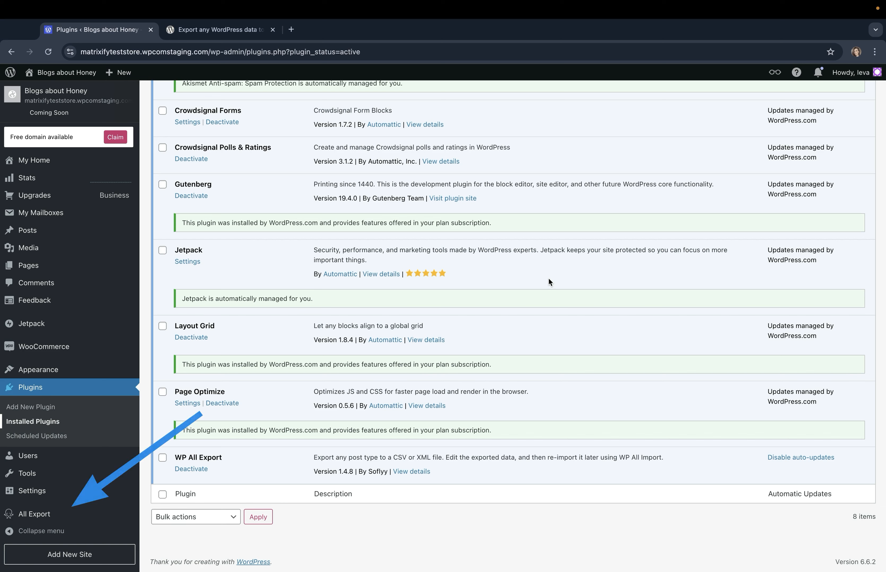
Start a new WP All Export for the Posts post type and proceed to customizing the export file
click(59, 517)
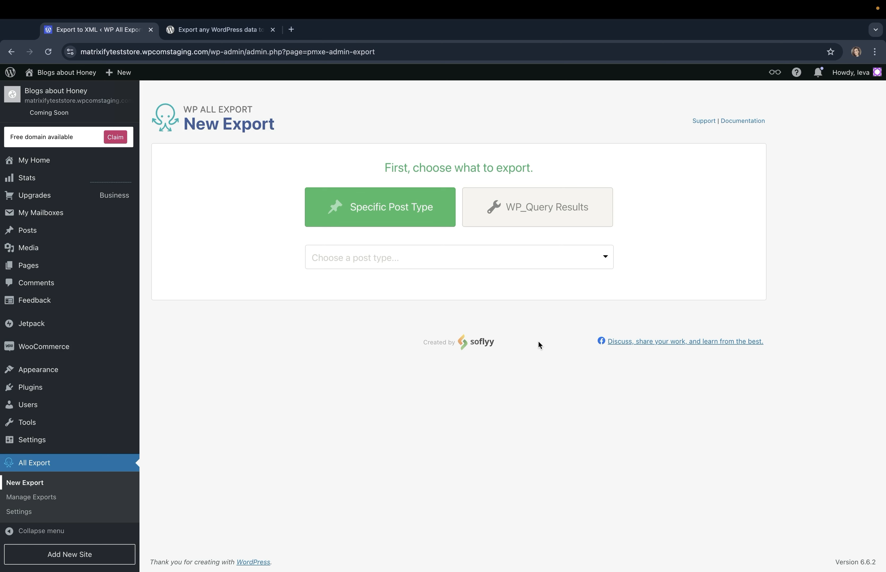
click(593, 262)
click(479, 304)
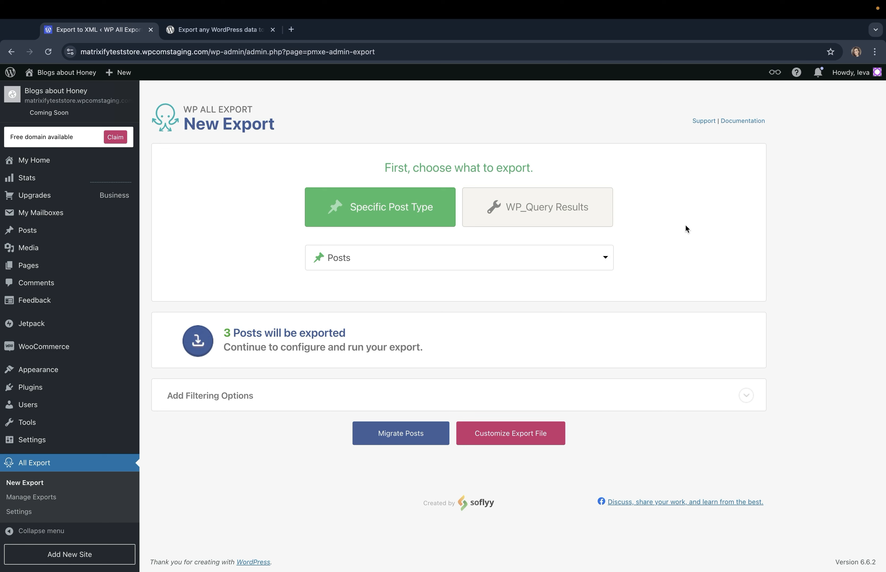
click(520, 432)
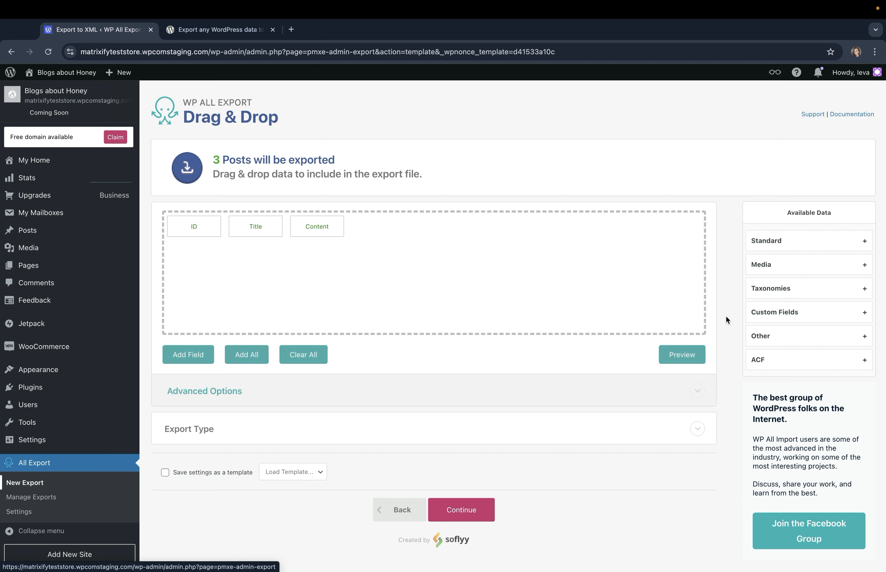
Add the standard fields Excerpt, Date and Permalink to the export layout
click(771, 244)
drag(786, 357, 484, 268)
drag(766, 388, 484, 268)
drag(773, 435, 557, 253)
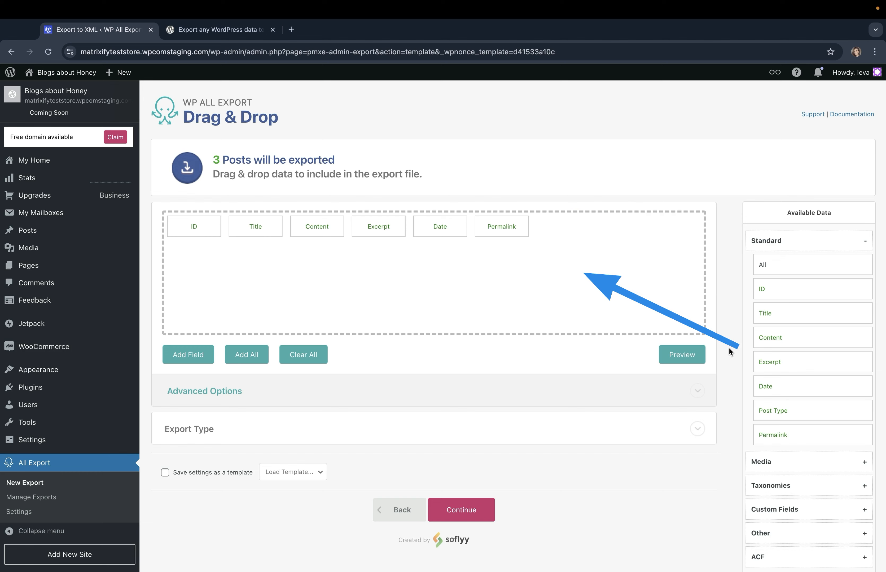
Add the image Alt Text and Featured fields from the Media data to the export layout
click(791, 241)
click(792, 265)
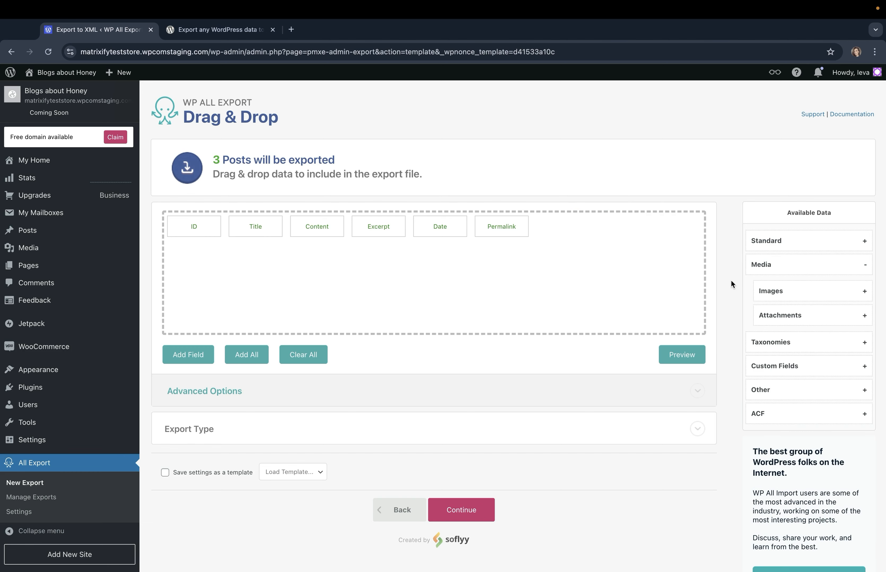
click(759, 294)
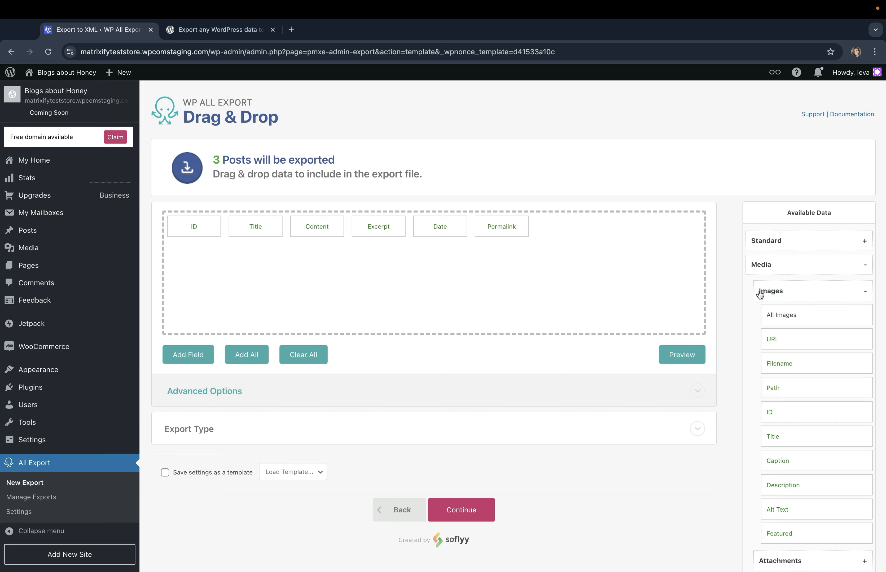
drag(790, 511, 627, 308)
drag(779, 533, 603, 252)
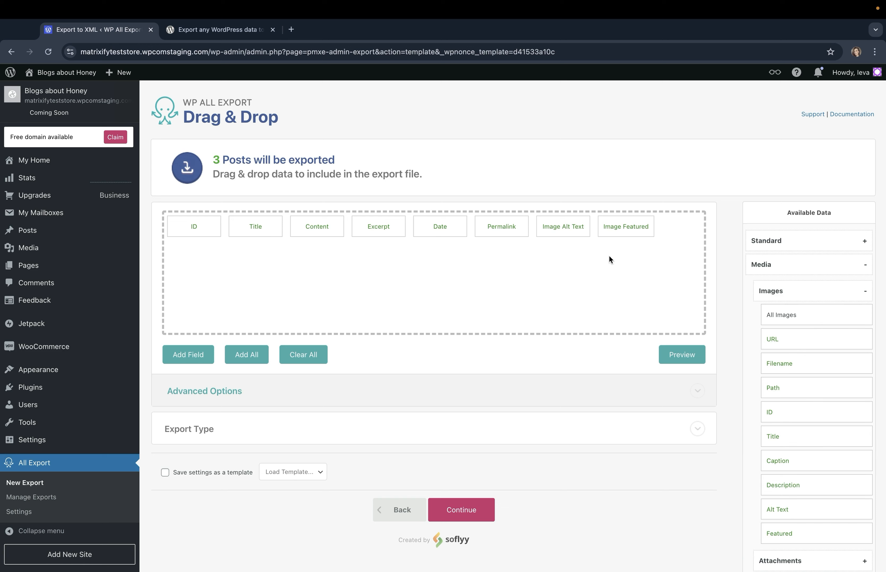
Add the Categories and Tags taxonomy fields to the export layout
click(763, 292)
click(763, 293)
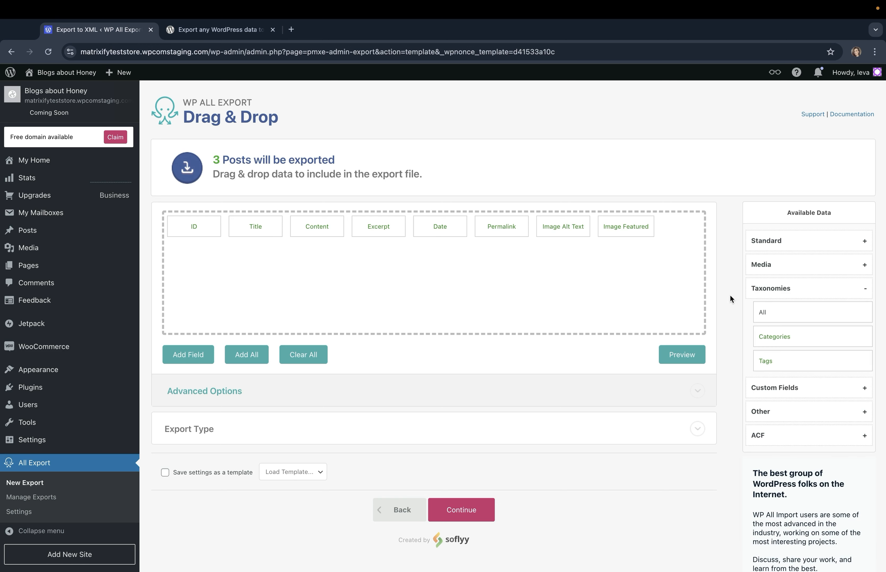
drag(788, 343, 641, 269)
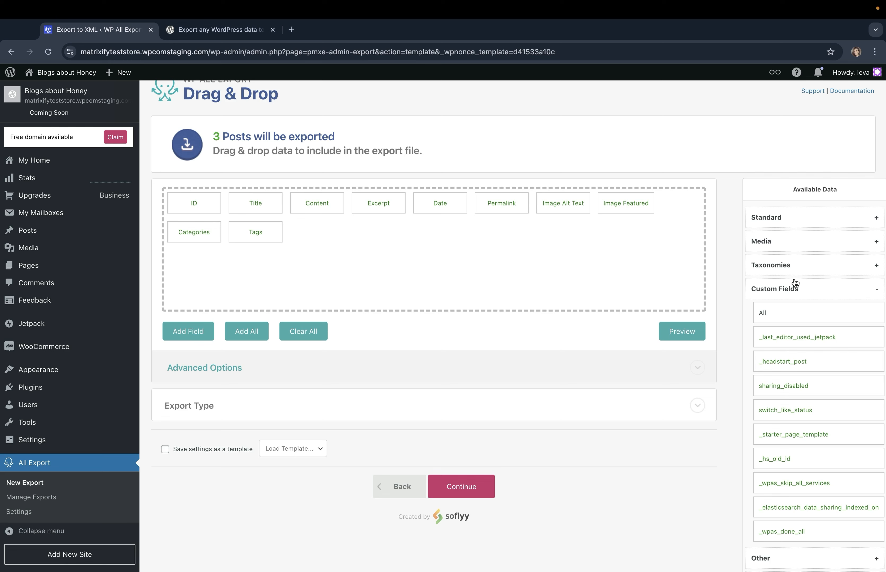
Add Status, Author First Name, Author Last Name, Slug and Post Modified Date from the Other data to the export layout
click(794, 286)
click(788, 313)
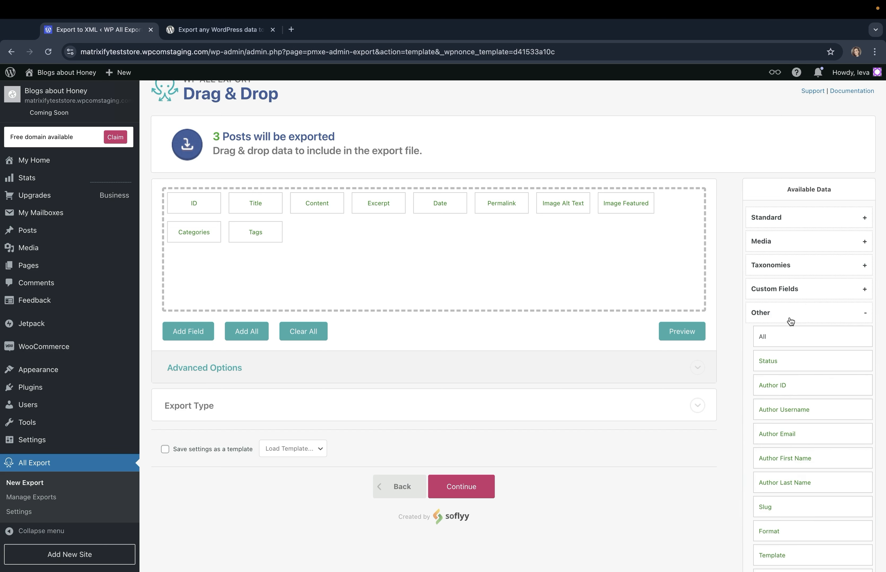
drag(795, 361, 532, 259)
drag(800, 458, 487, 278)
drag(777, 477, 513, 263)
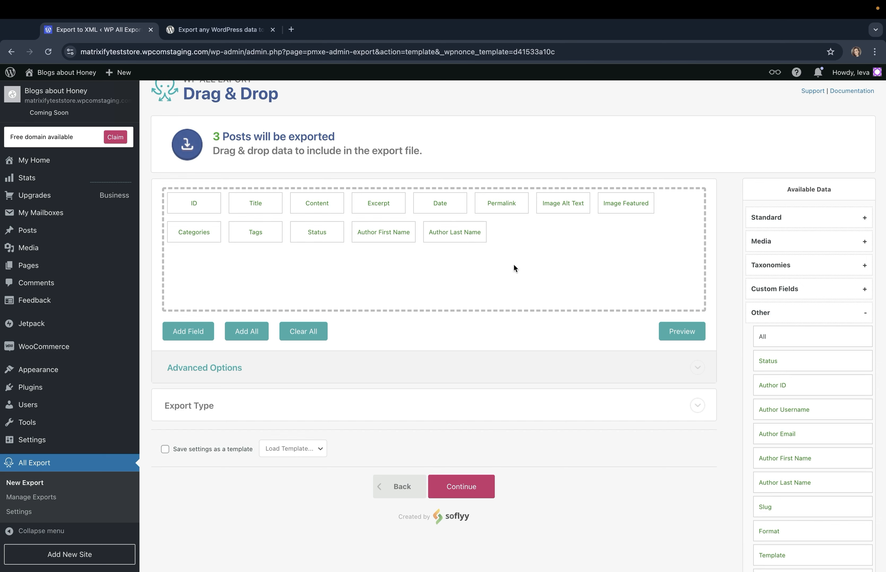
drag(806, 514, 532, 279)
scroll(805, 497, down, 3)
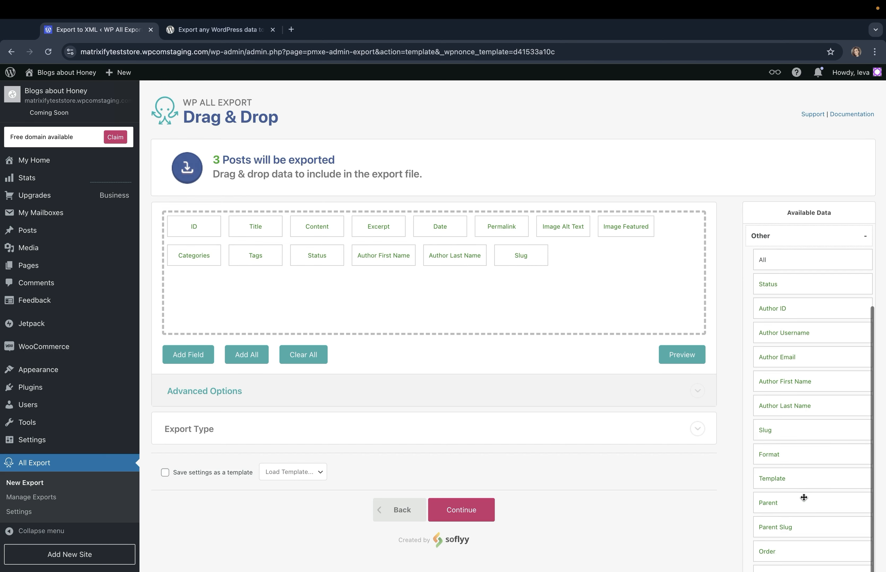
scroll(719, 511, down, 2)
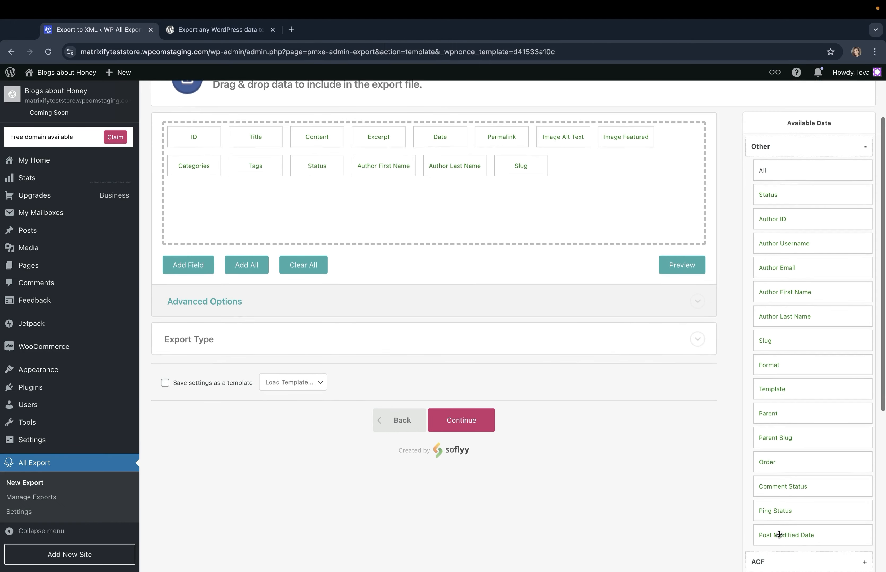
drag(789, 535, 586, 189)
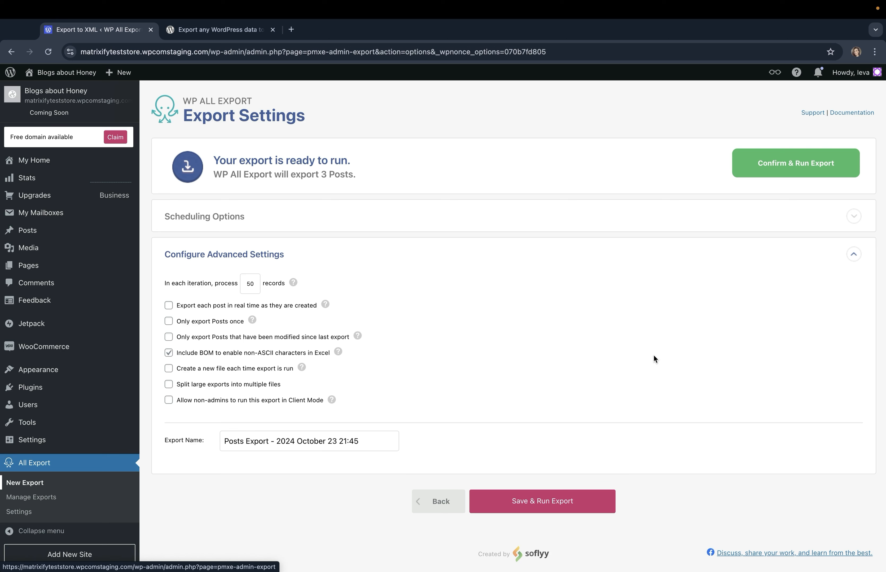
Set the export name to Wordpress_Posts_Matrixify
click(254, 441)
key(super+a)
key(BackSpace)
text(Wordpress_Posts_Matrixify)
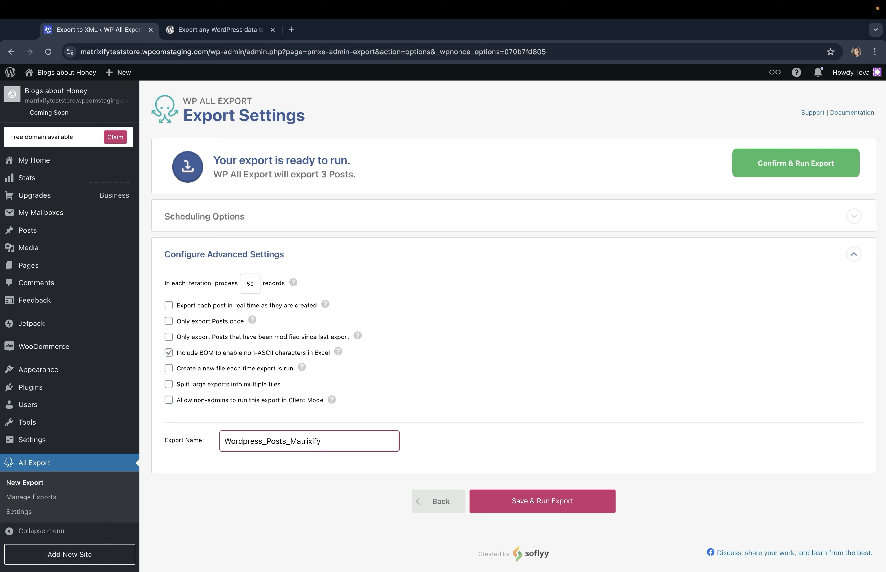
click(598, 334)
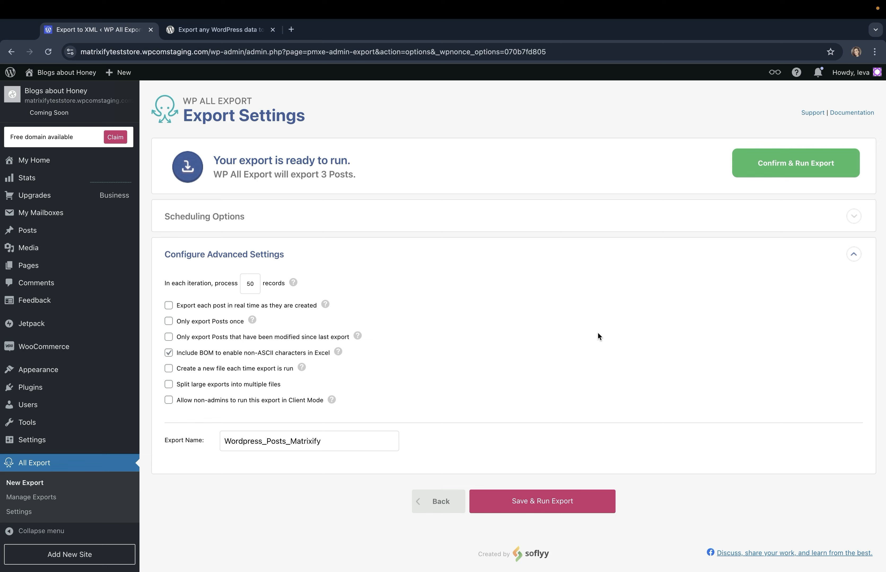
Save and run the posts export and download the result as a CSV file
click(557, 501)
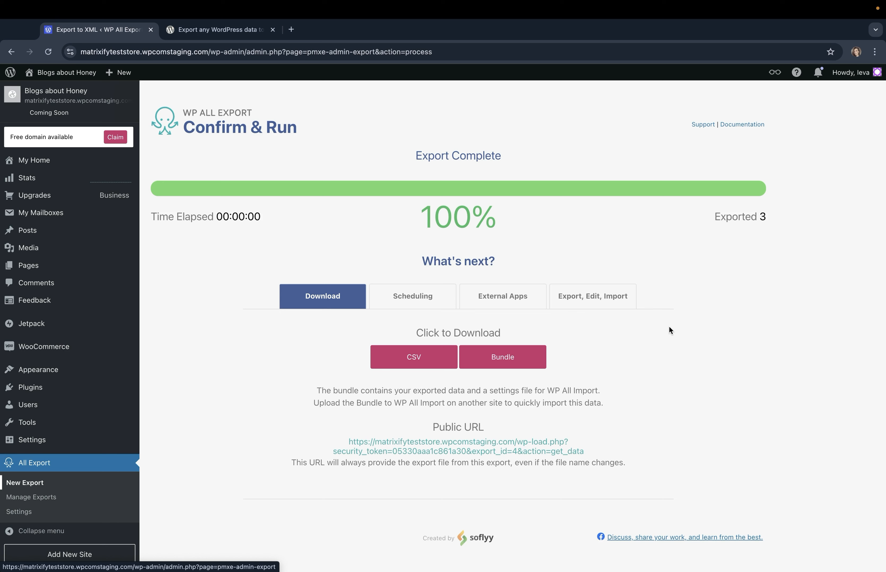
click(421, 356)
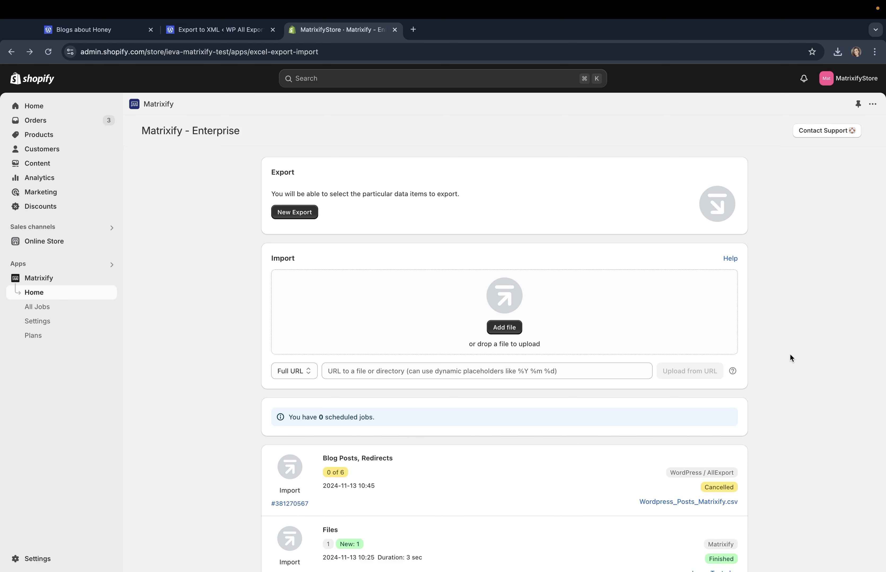
Upload Wordpress_Posts_Matrixify.csv from the Documents folder as a new import in the Matrixify app in Shopify
click(512, 333)
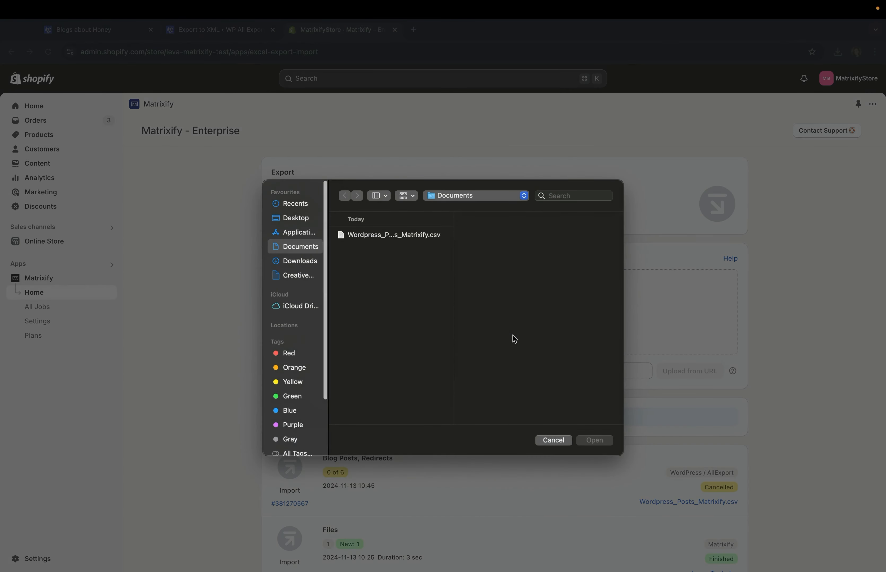
click(384, 238)
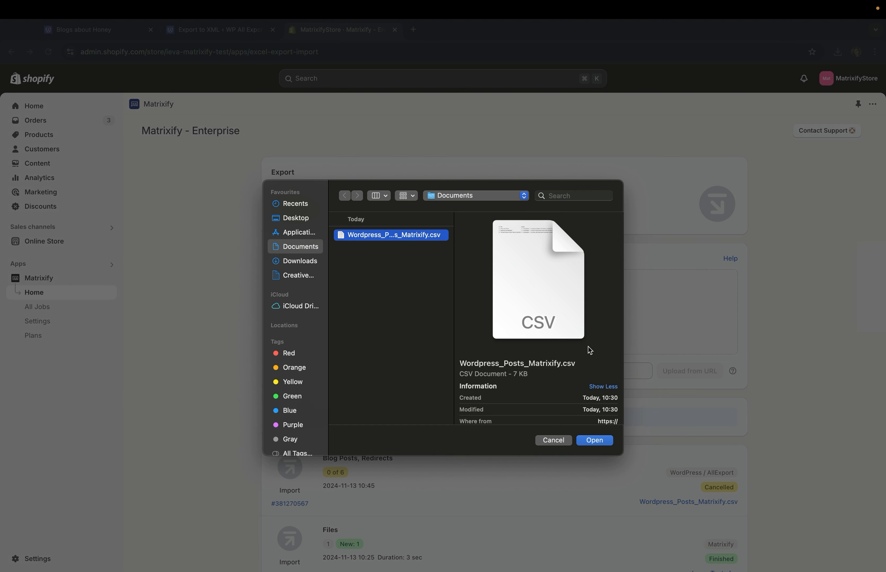
drag(414, 242, 696, 297)
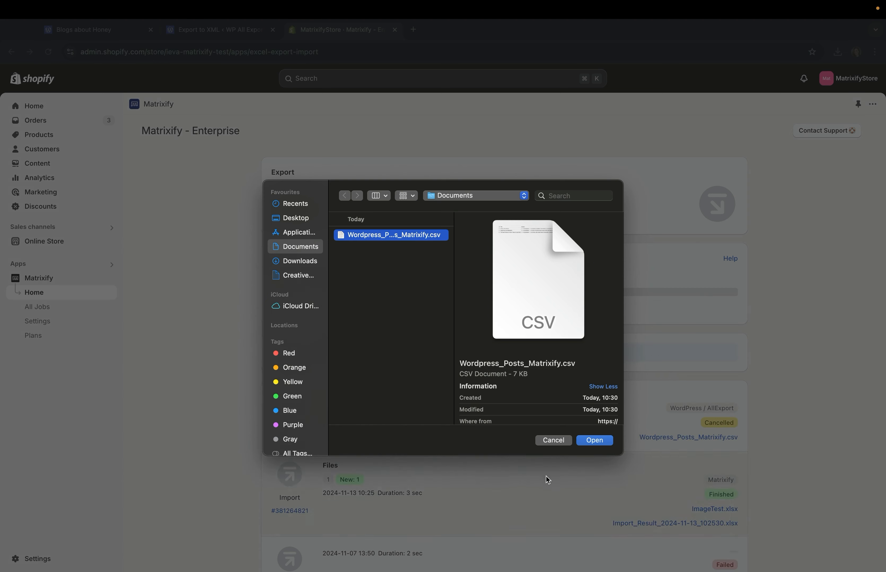
click(553, 441)
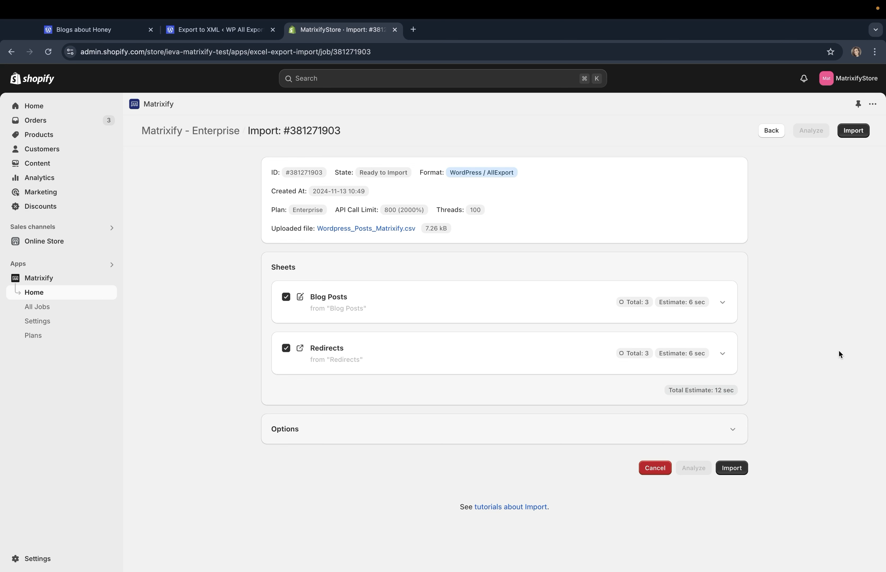
Expand the import job's options to show the format-specific Old server URL setting
click(586, 434)
scroll(587, 434, down, 7)
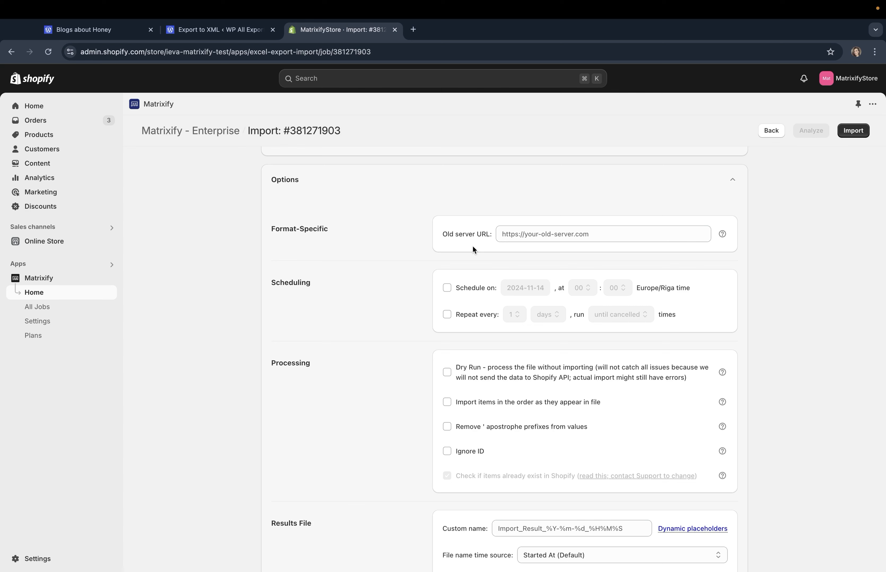
Switch to the Blogs about Honey site and look through its home page
click(108, 30)
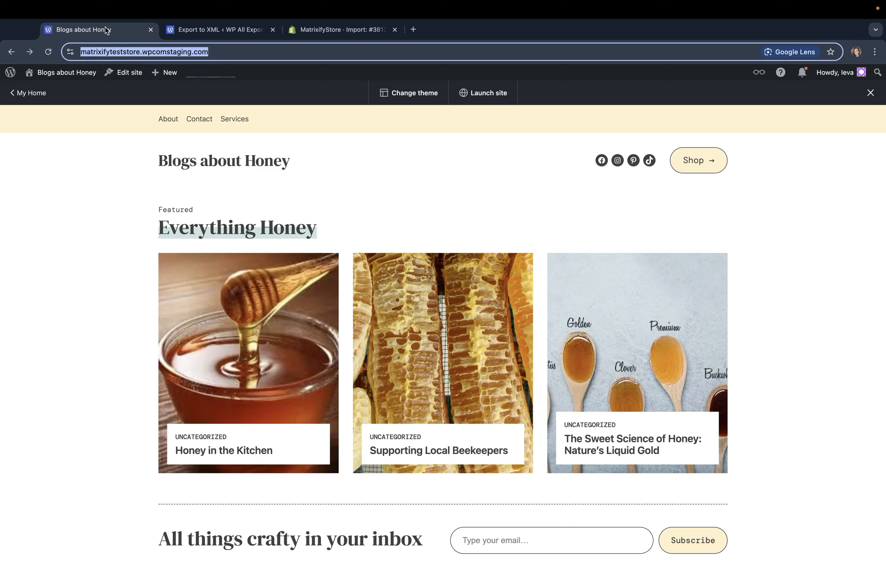
click(82, 399)
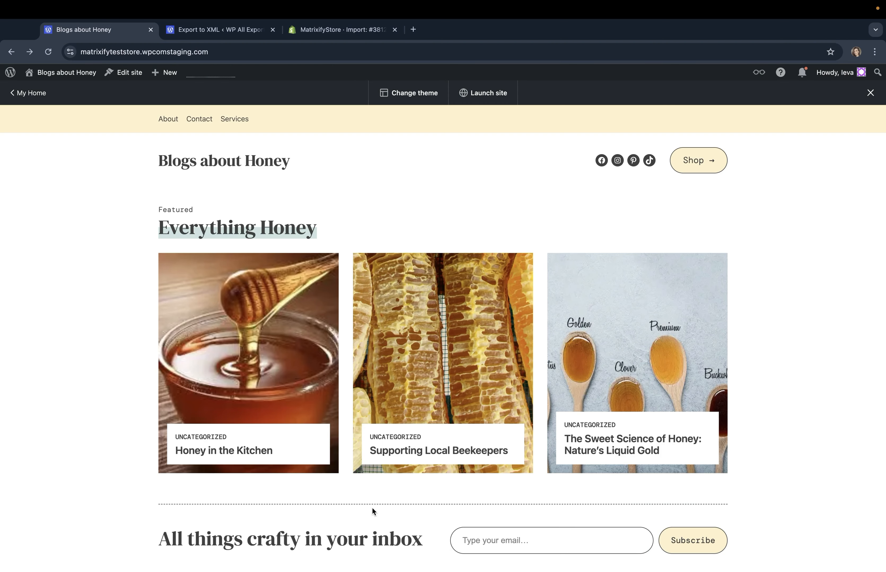
scroll(373, 508, down, 1)
scroll(374, 512, down, 15)
scroll(374, 511, up, 15)
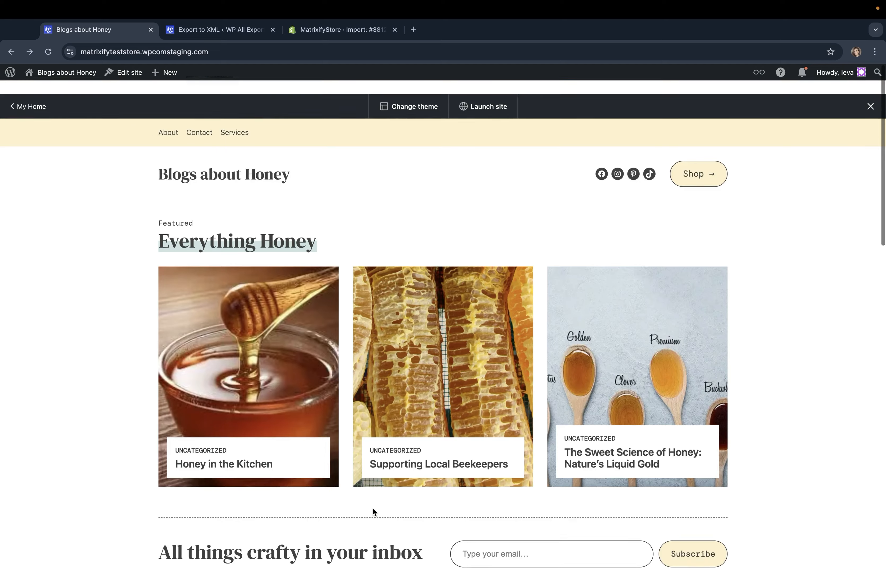
click(235, 54)
key(super+c)
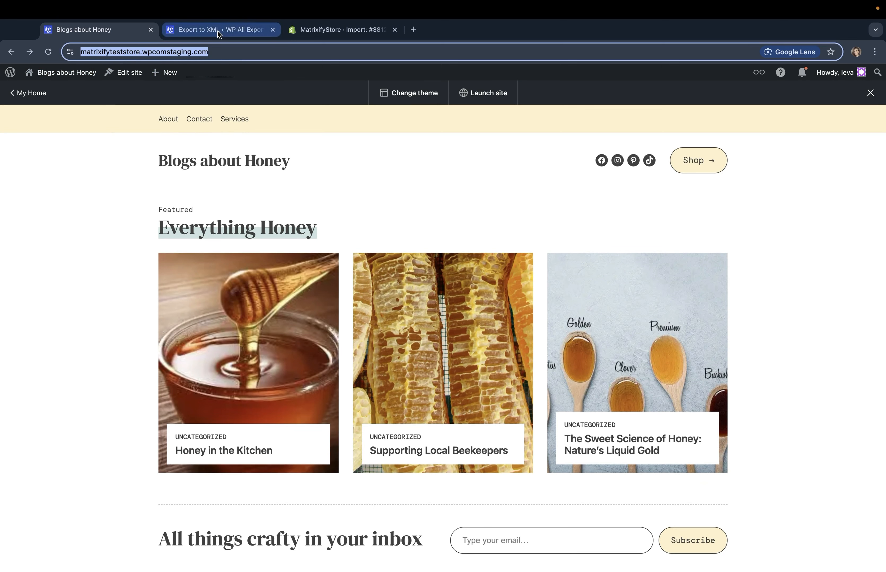
click(332, 23)
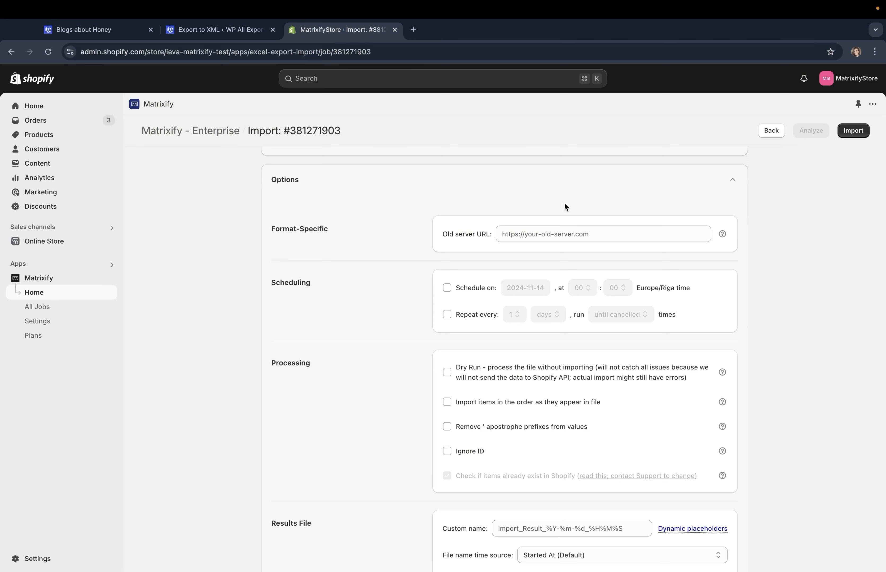
key(super+v)
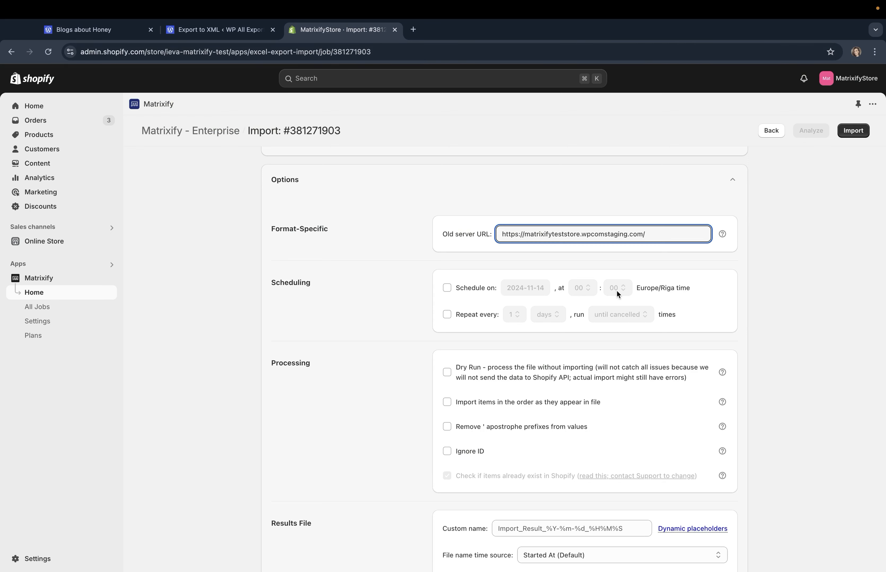
click(823, 379)
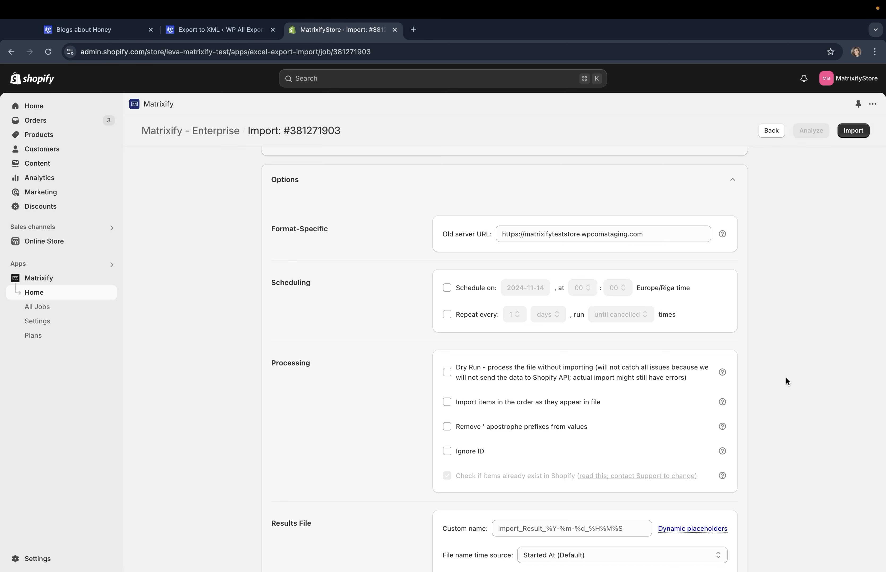
Enable the Dry Run processing option, review the remaining import options and start the import
click(447, 373)
scroll(740, 394, down, 10)
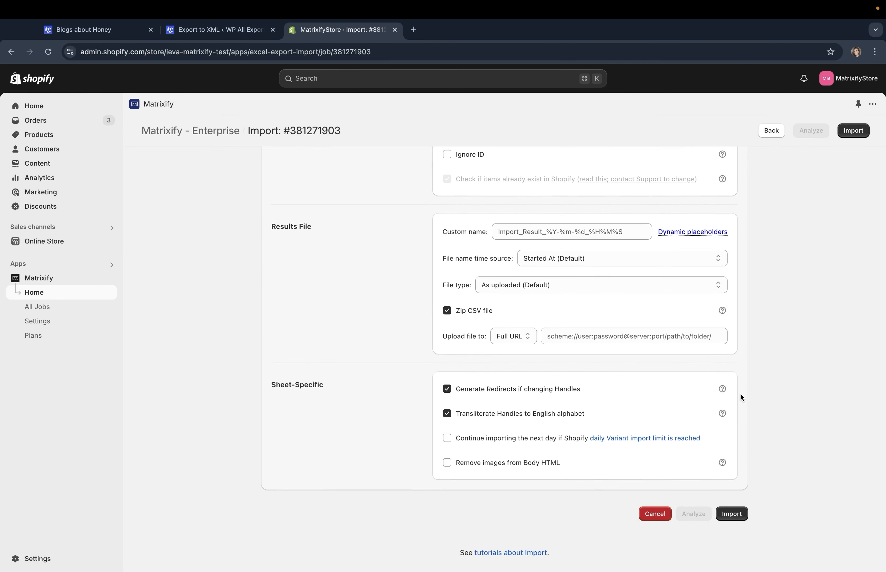
scroll(740, 395, up, 13)
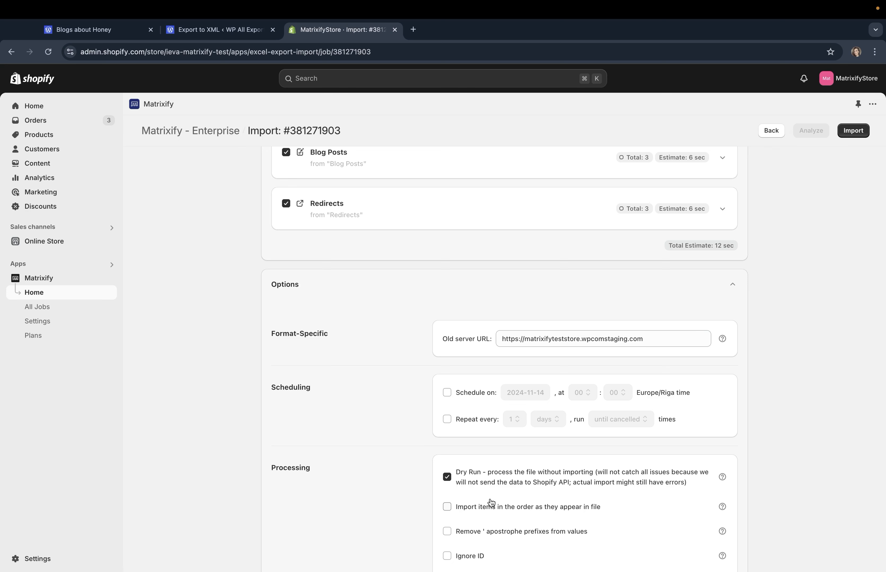
scroll(802, 359, up, 4)
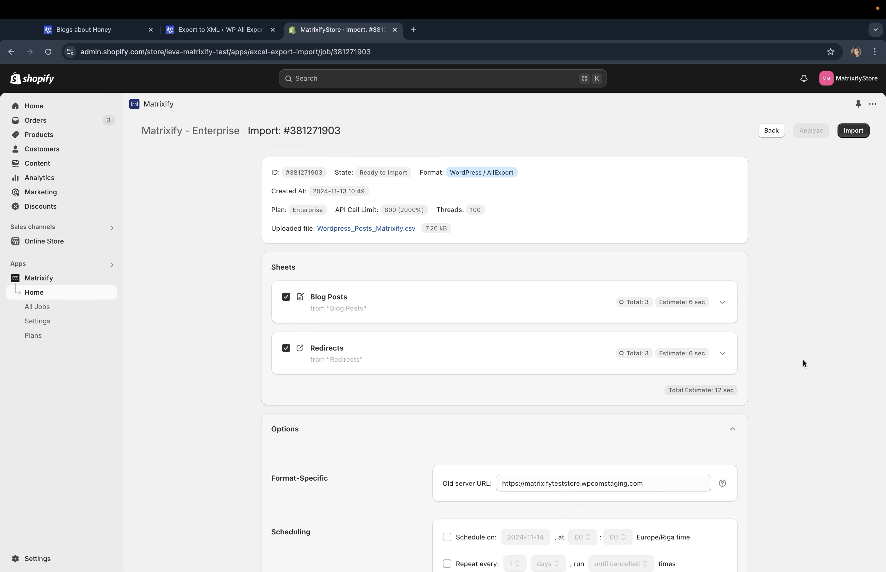
click(864, 131)
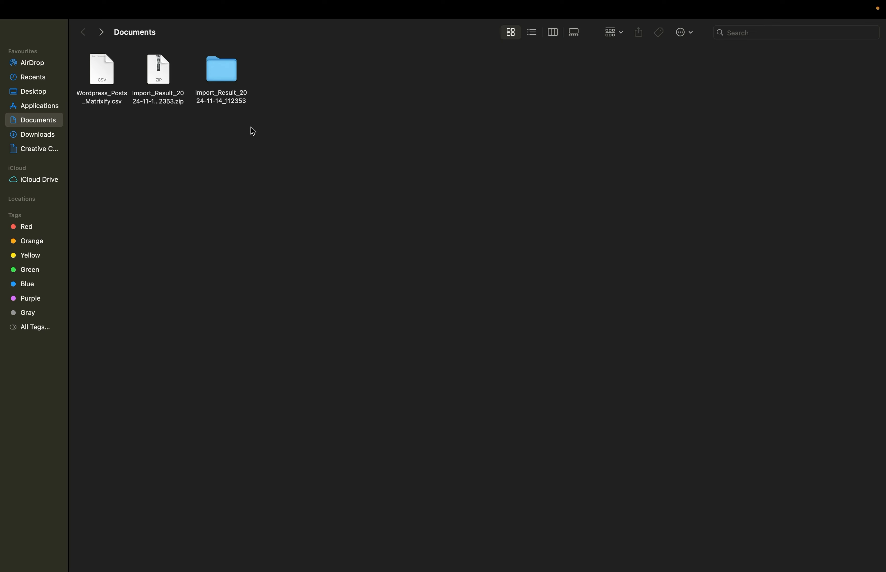
Upload every image from the images folder of the extracted Import_Result_2024-11-14_112353 results to the Shopify store's Files
double_click(221, 74)
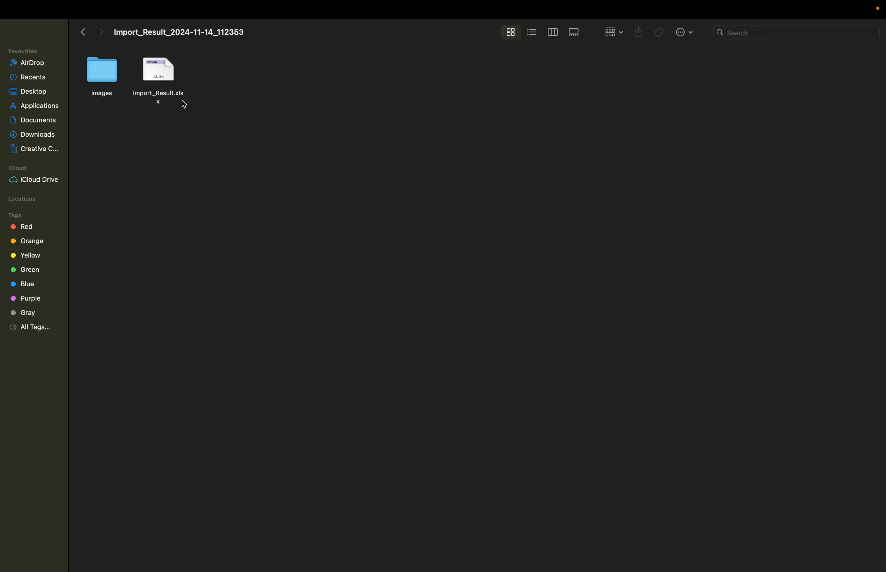
double_click(92, 68)
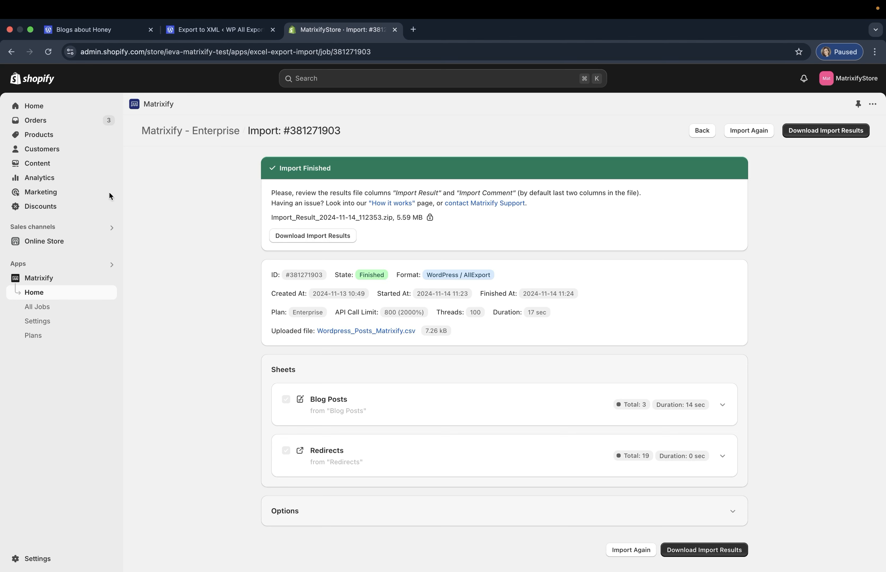
click(60, 166)
click(60, 193)
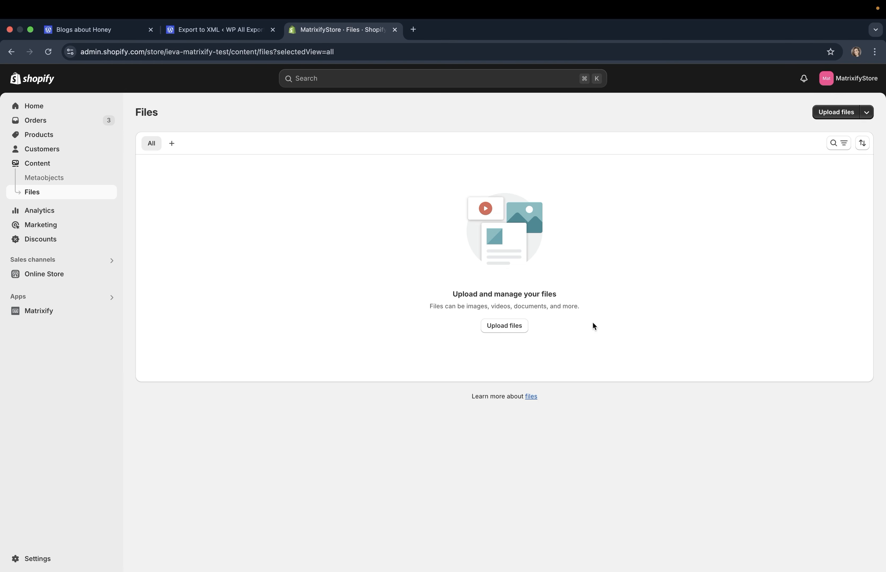
click(509, 325)
click(420, 236)
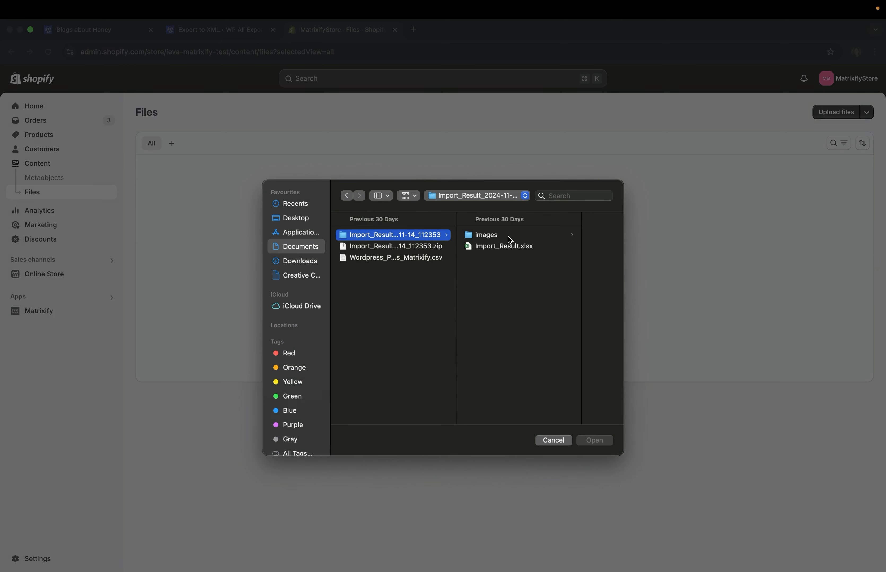
click(508, 237)
drag(540, 415, 555, 217)
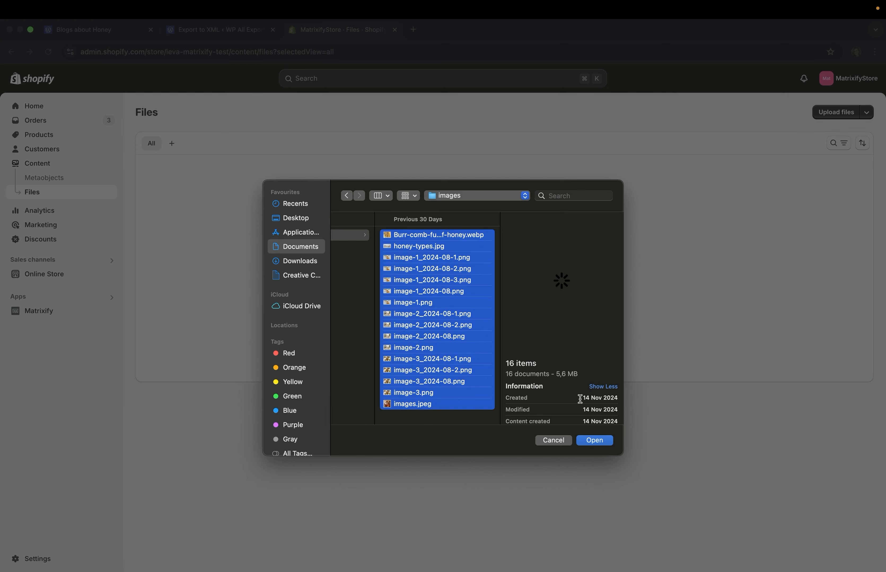
click(599, 442)
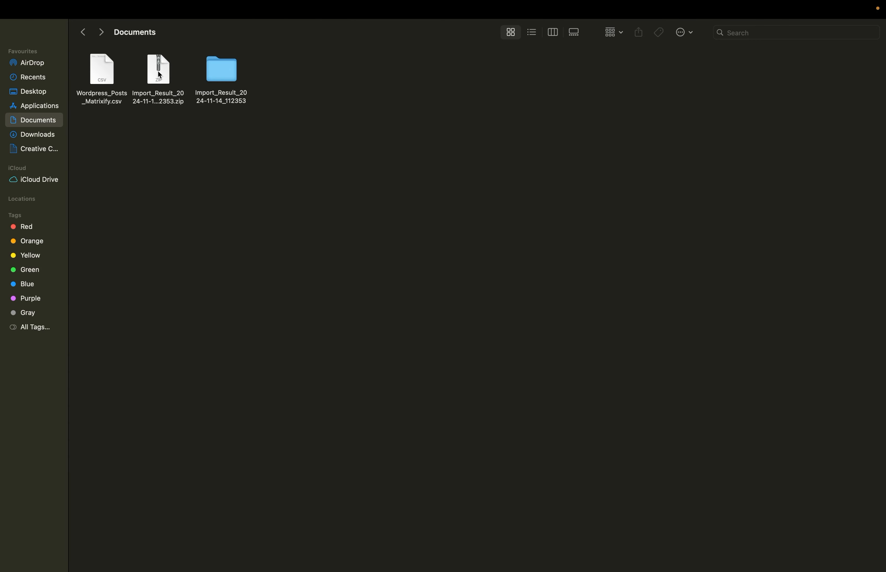
Open Import_Result.xlsx from the extracted results folder in Excel and review the columns of the Blog Posts sheet
double_click(222, 67)
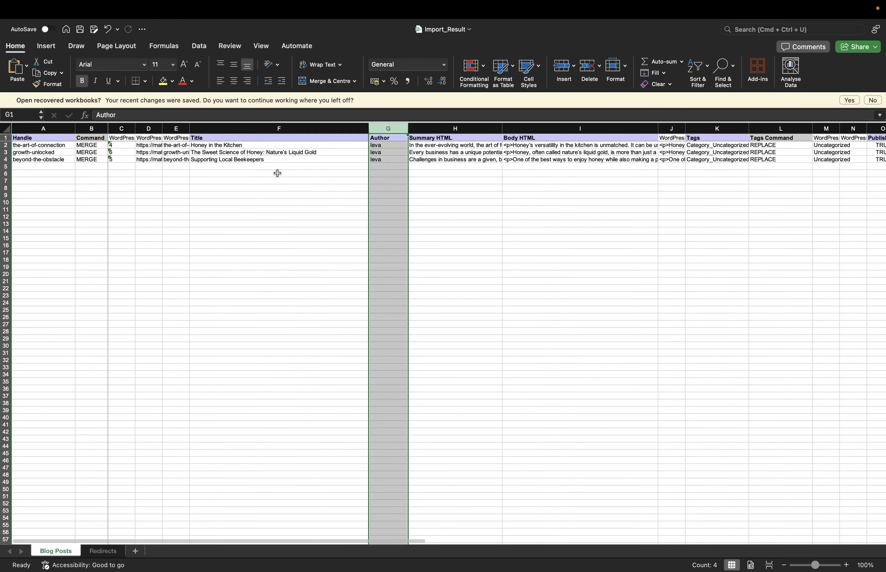
click(278, 174)
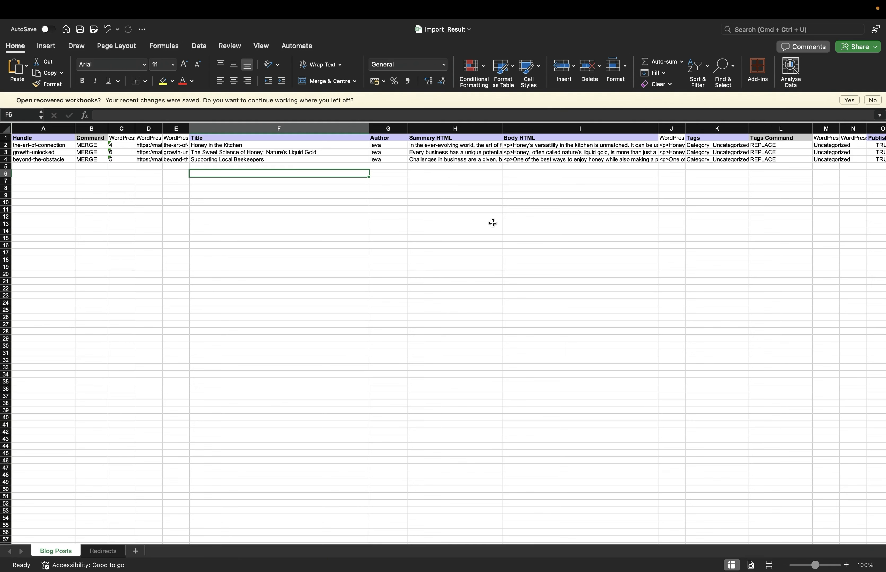
scroll(492, 223, right, 10)
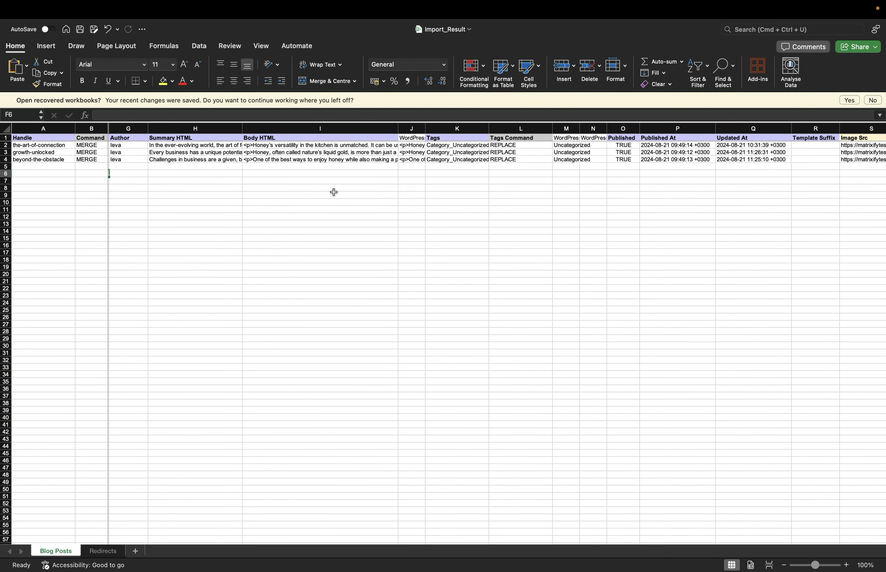
scroll(493, 183, right, 2)
scroll(493, 183, right, 10)
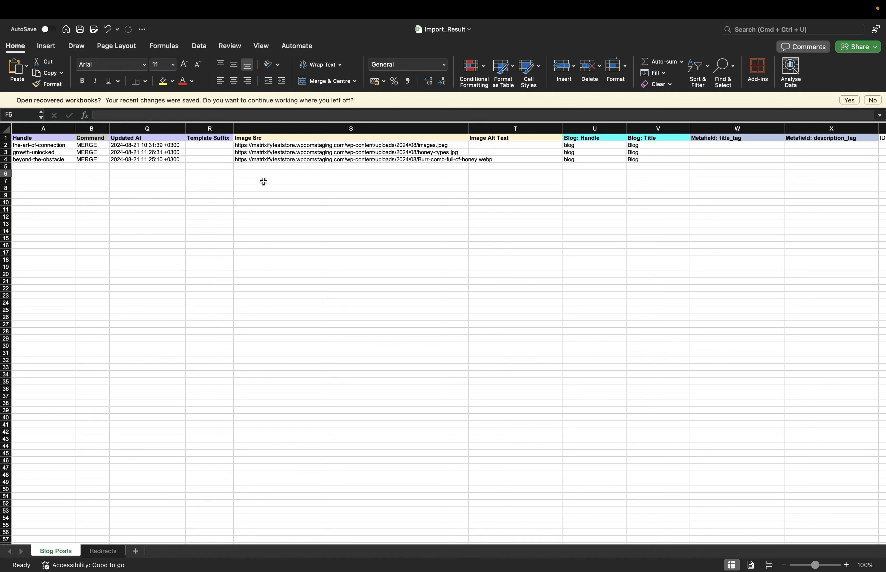
scroll(264, 181, left, 10)
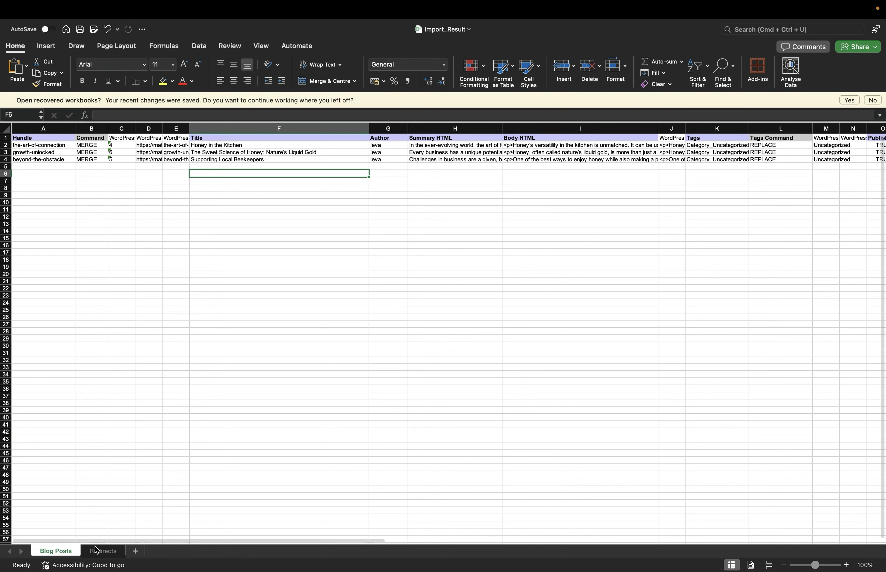
Examine the paths and targets on the Redirects sheet and recheck the Blog Posts sheet through to its import result columns
click(102, 552)
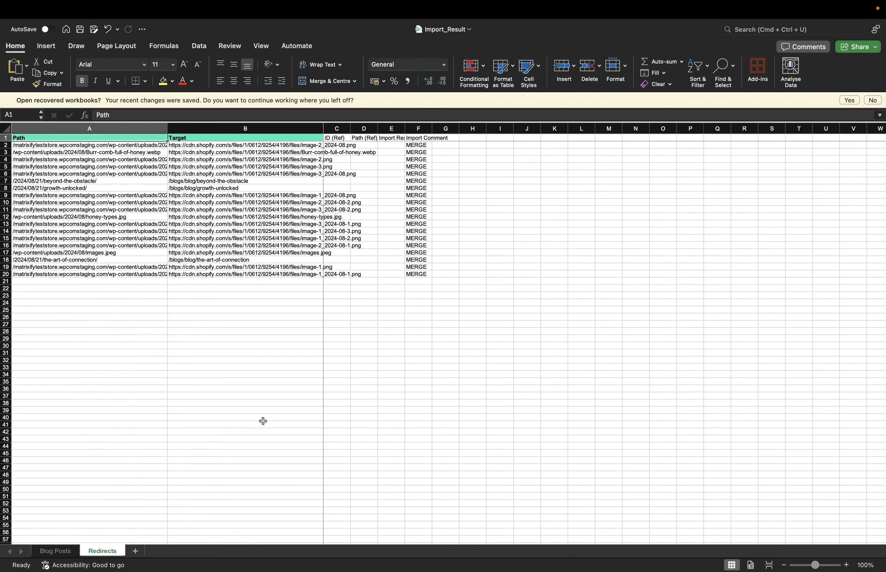
click(74, 552)
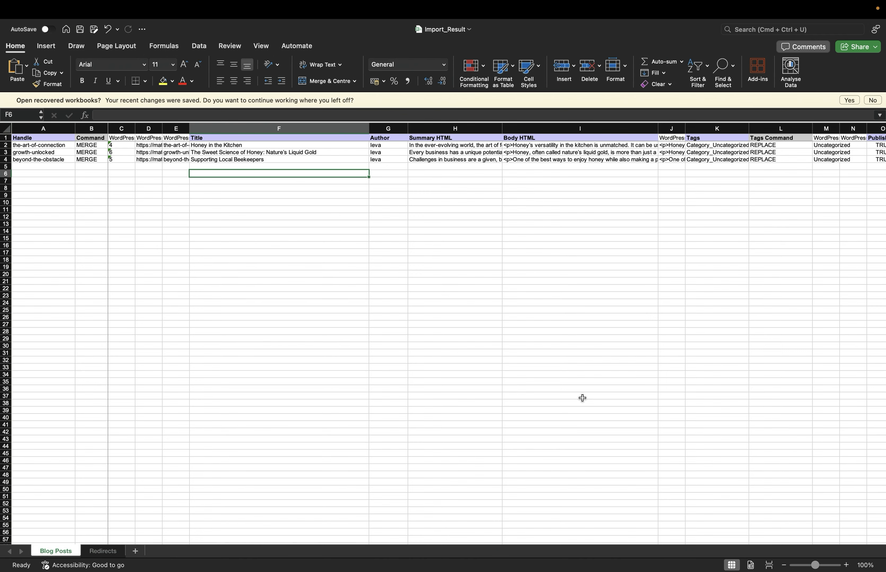
scroll(455, 468, right, 15)
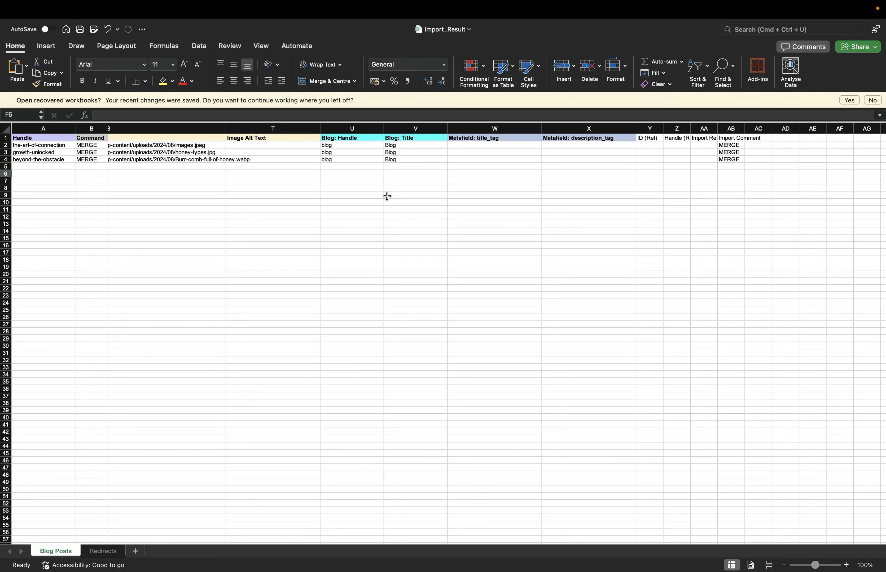
scroll(387, 197, left, 10)
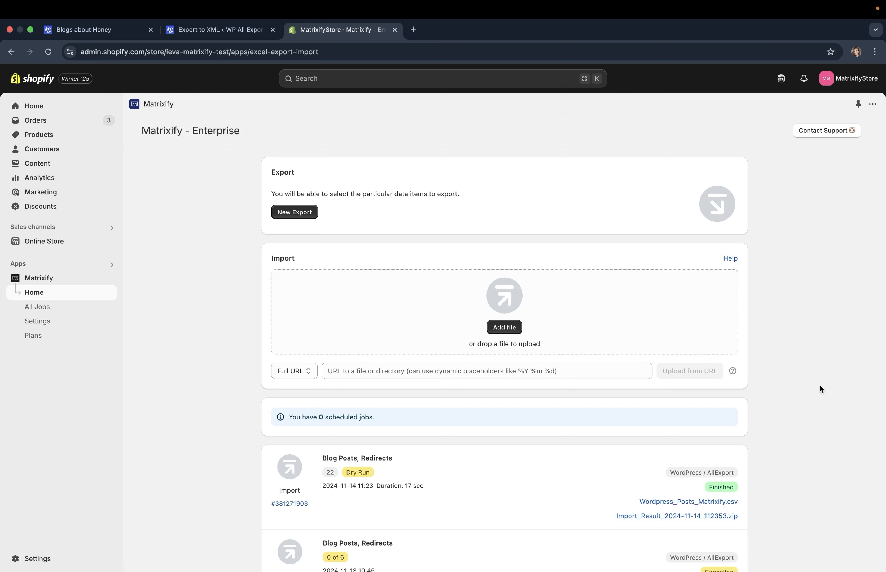
Switch to Matrixify in Shopify and upload Import_Result.xlsx from the extracted results folder as a new import
click(505, 327)
click(418, 247)
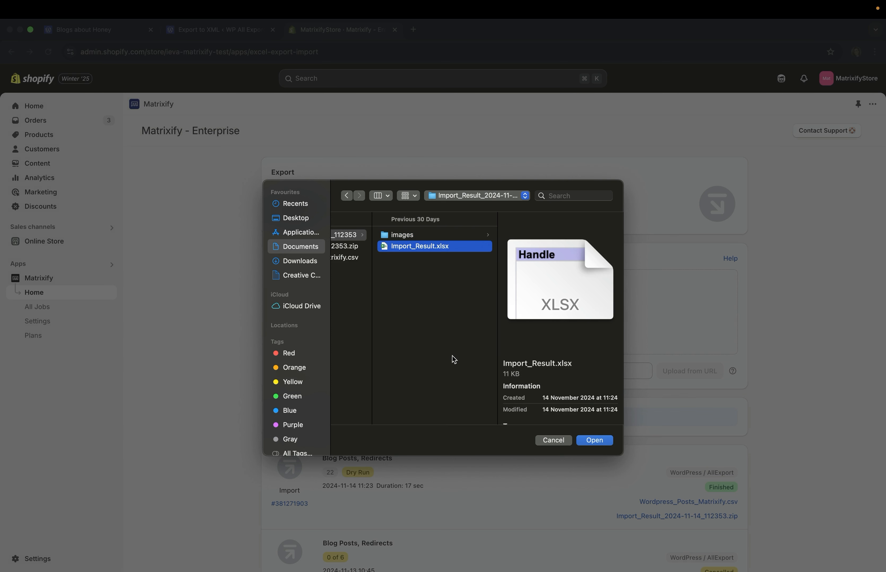
drag(461, 249, 736, 313)
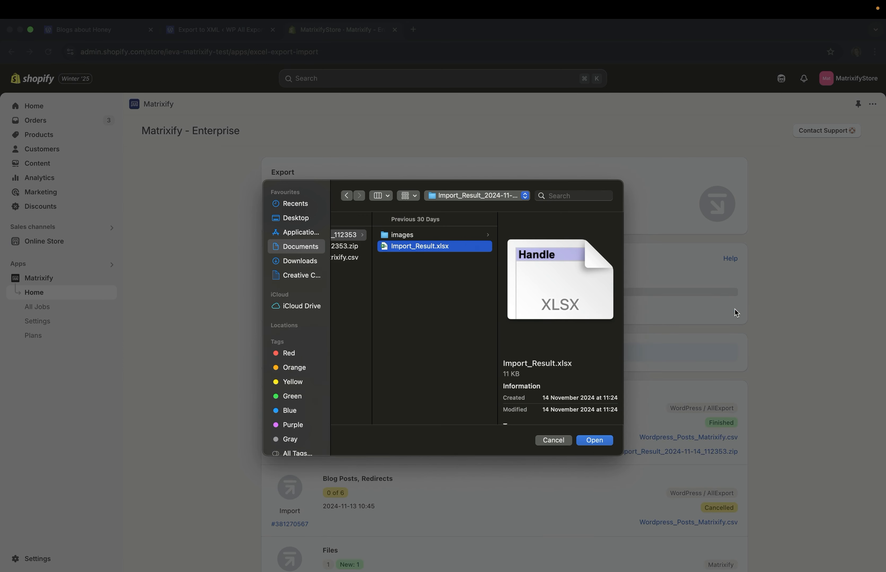
click(569, 440)
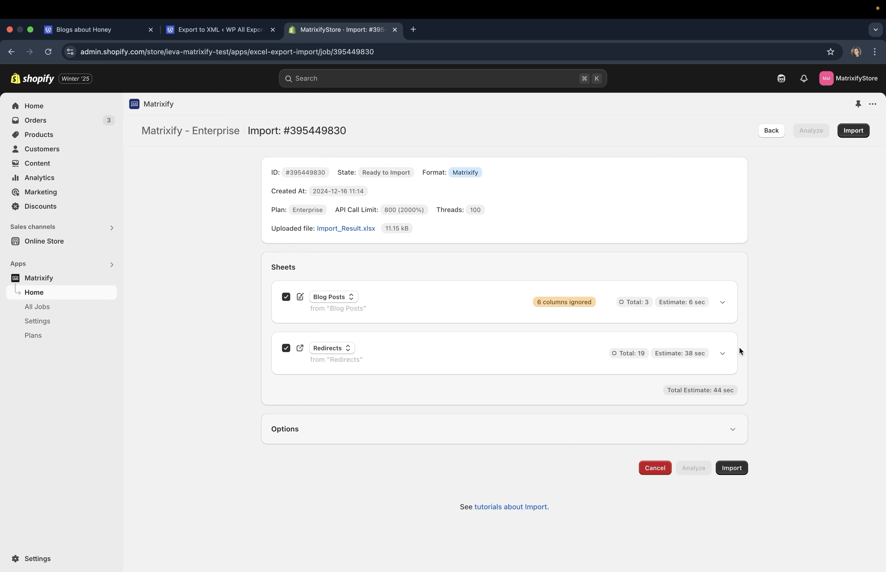
Review the Blog Posts sheet's columns and the import options, and run the import of blog posts and redirects without Dry Run
click(503, 317)
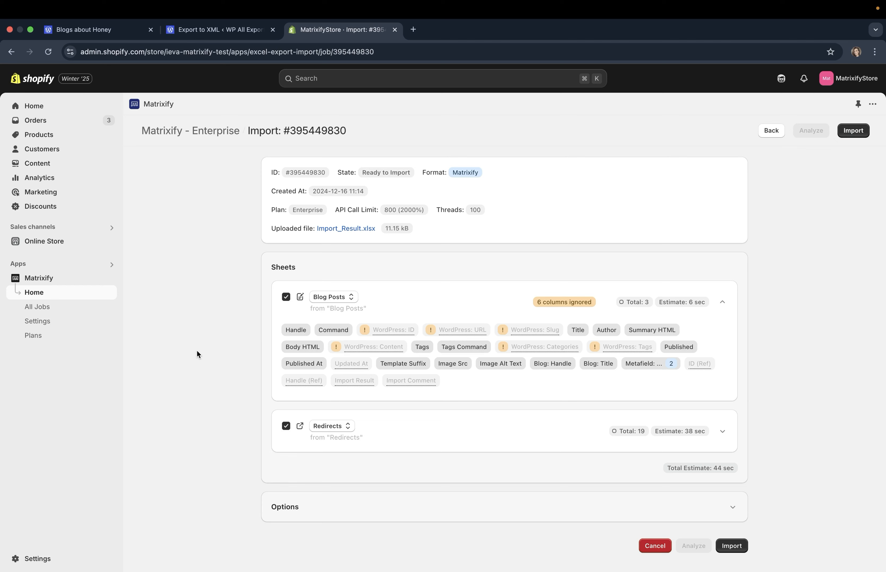
scroll(366, 408, up, 2)
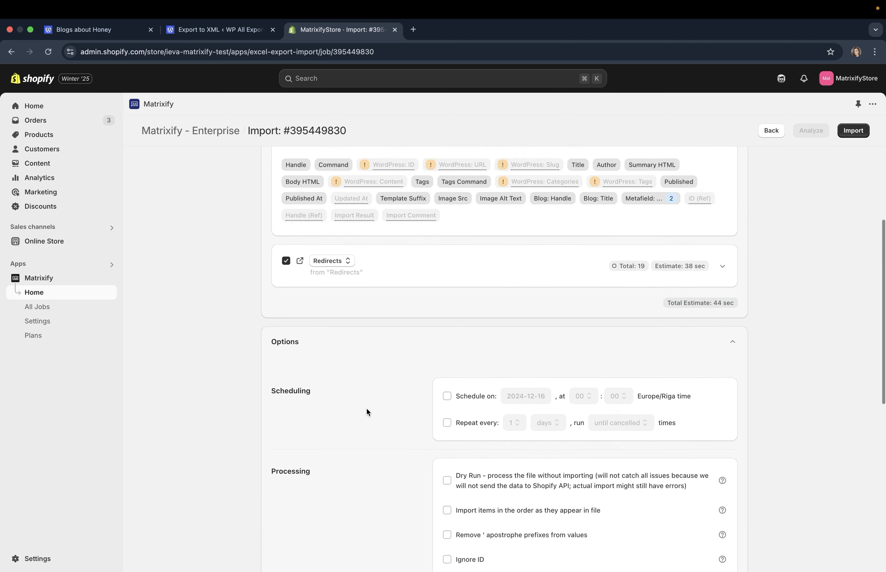
scroll(366, 408, down, 4)
scroll(369, 403, down, 6)
scroll(370, 403, up, 2)
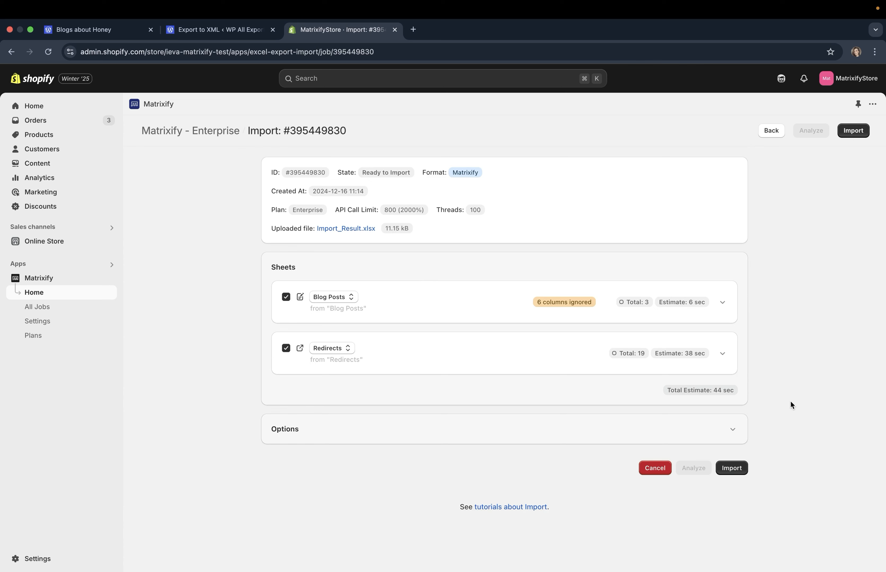
click(733, 469)
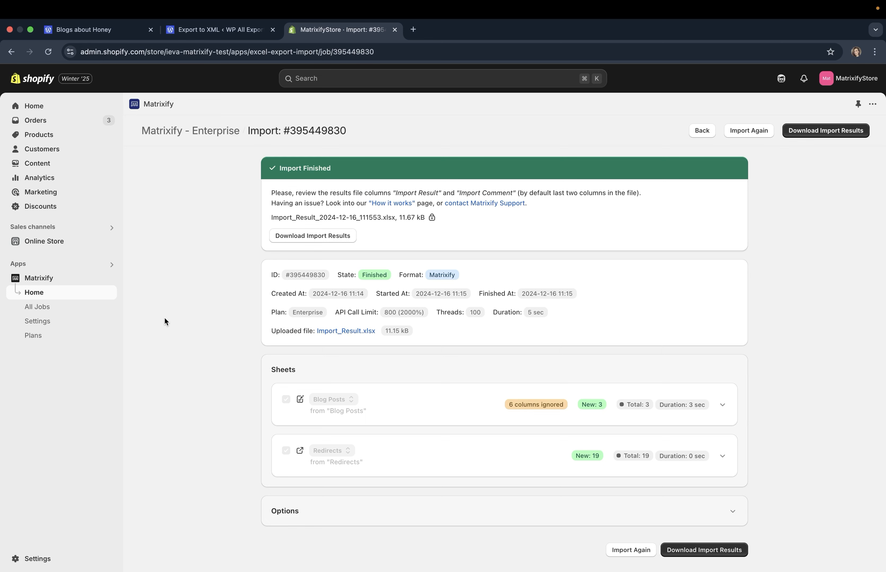
Open the blog post "The Sweet Science of Honey: Nature's Liquid Gold" in the Online Store and show its content as HTML
click(49, 242)
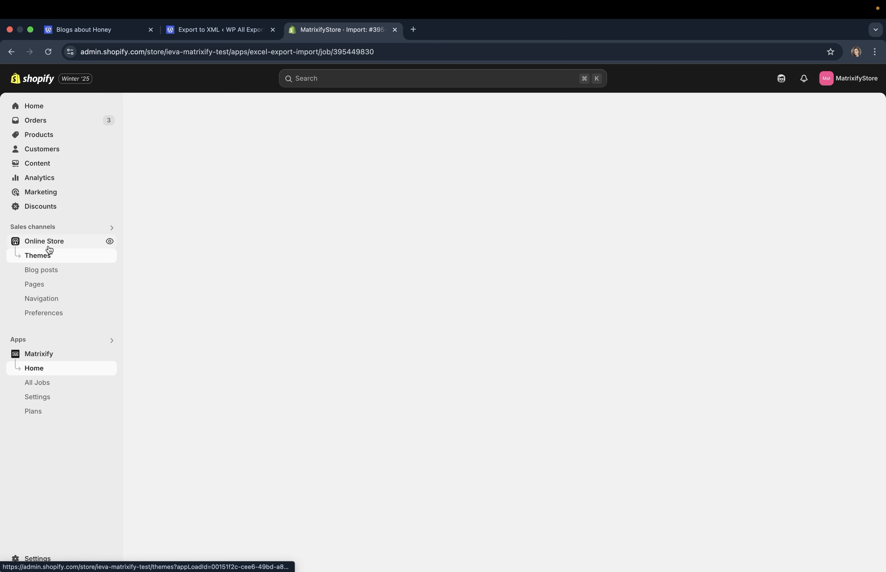
click(67, 269)
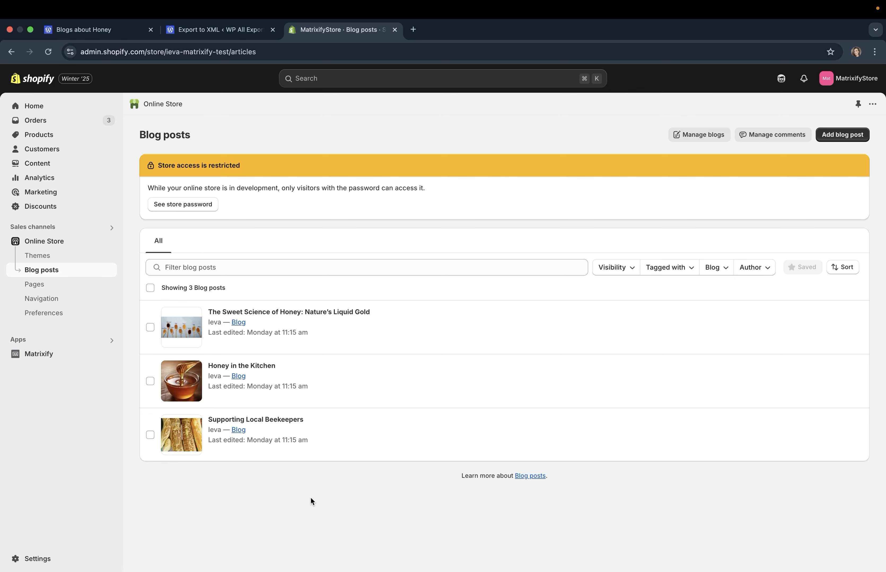
click(326, 316)
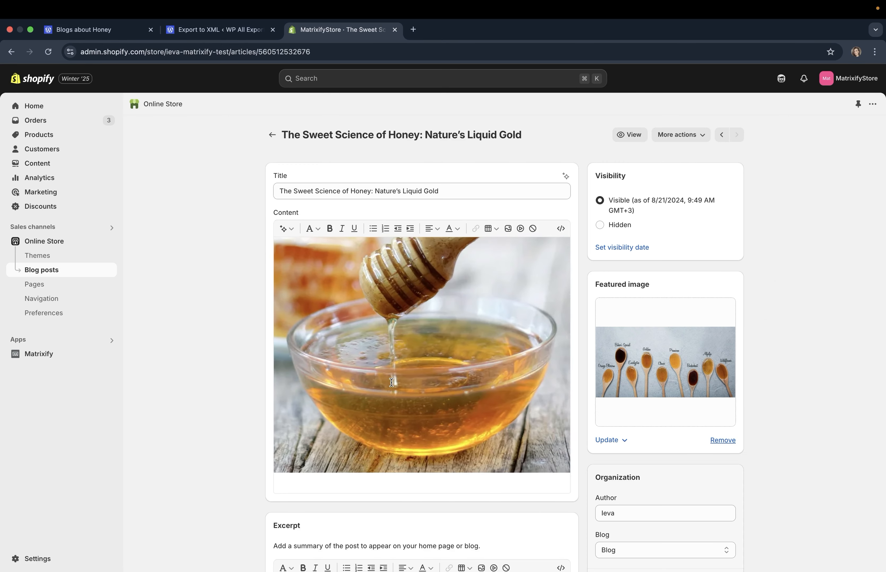
scroll(428, 379, down, 10)
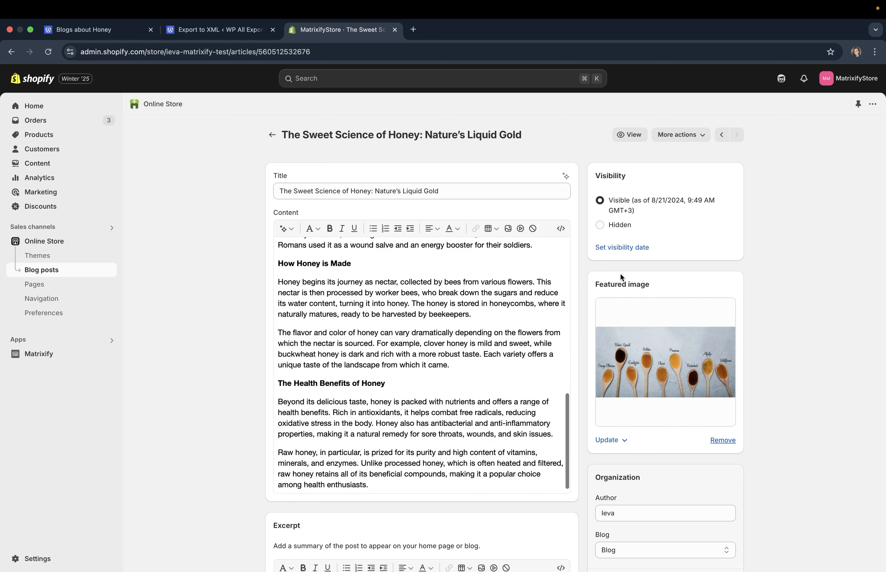
click(560, 228)
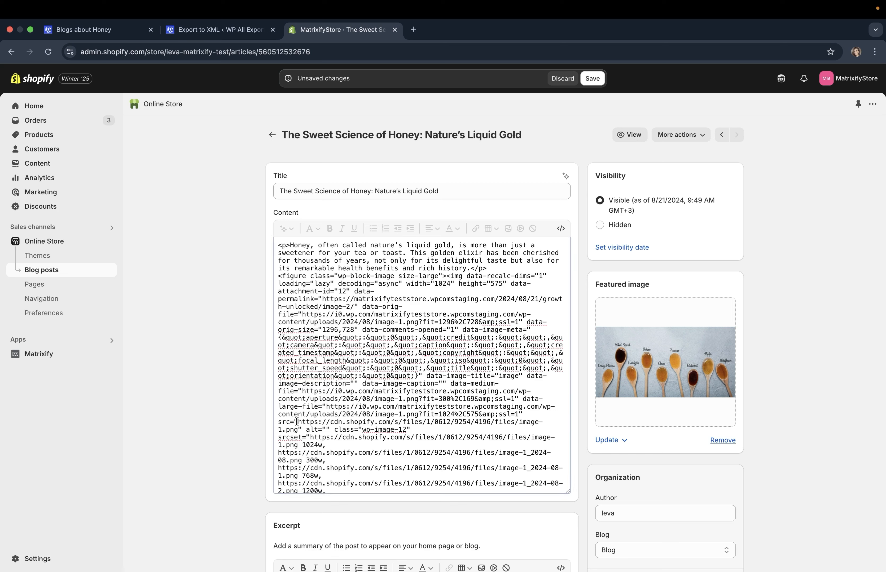
Highlight the first image's Shopify CDN source URL in the post's HTML, restore the formatted view and return to the blog posts list
drag(298, 422, 298, 430)
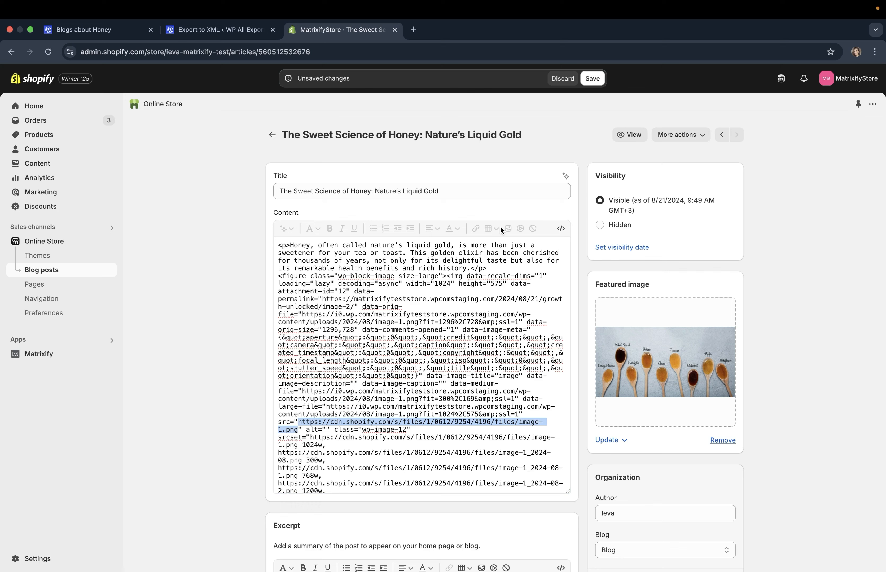
click(562, 228)
scroll(476, 356, up, 10)
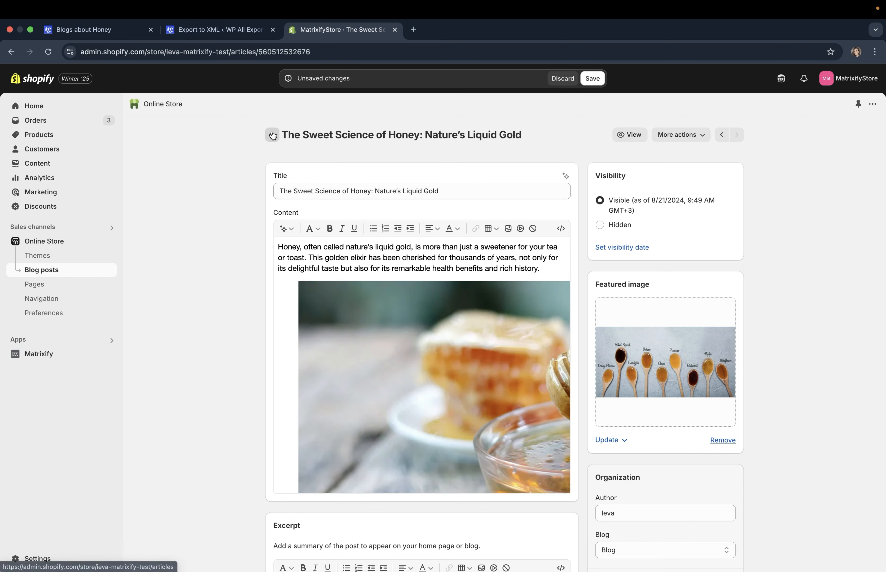
click(271, 134)
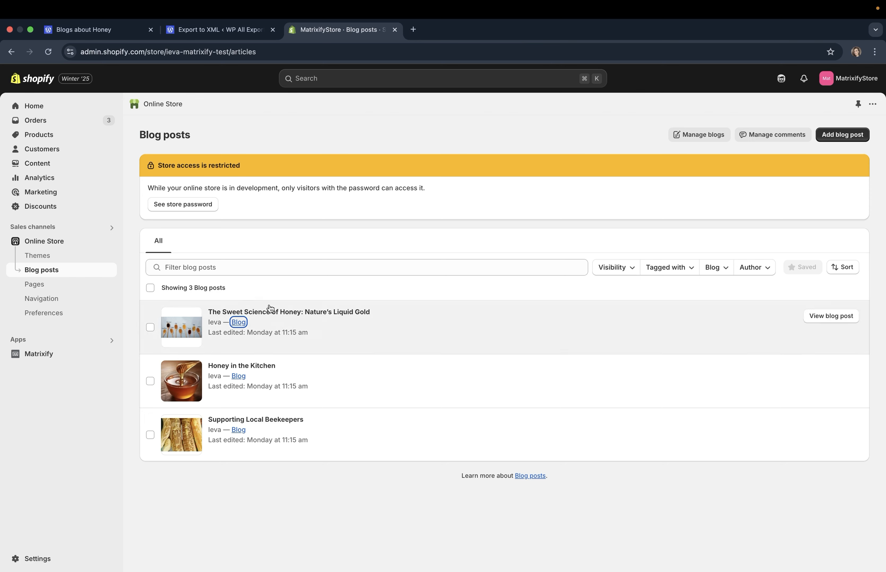
Open the store's URL redirects from the Menus page
click(347, 282)
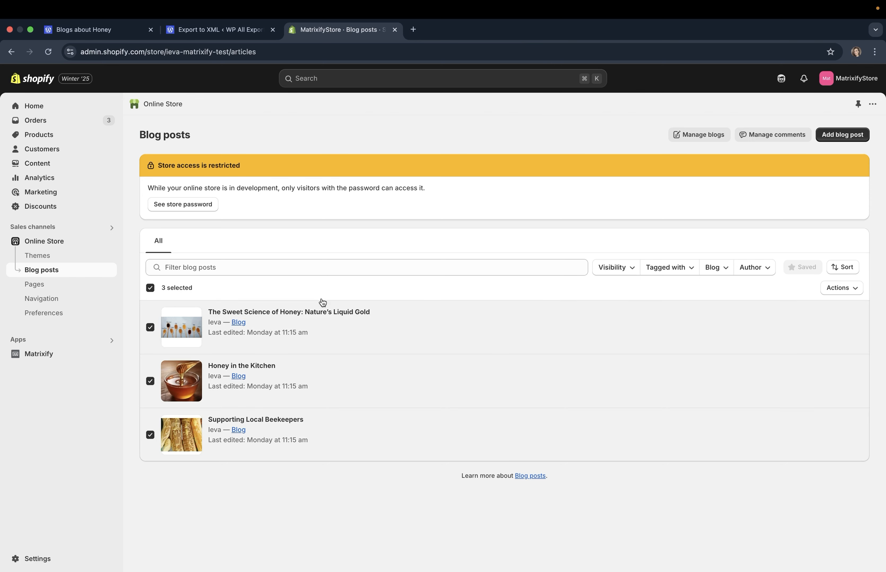
click(175, 288)
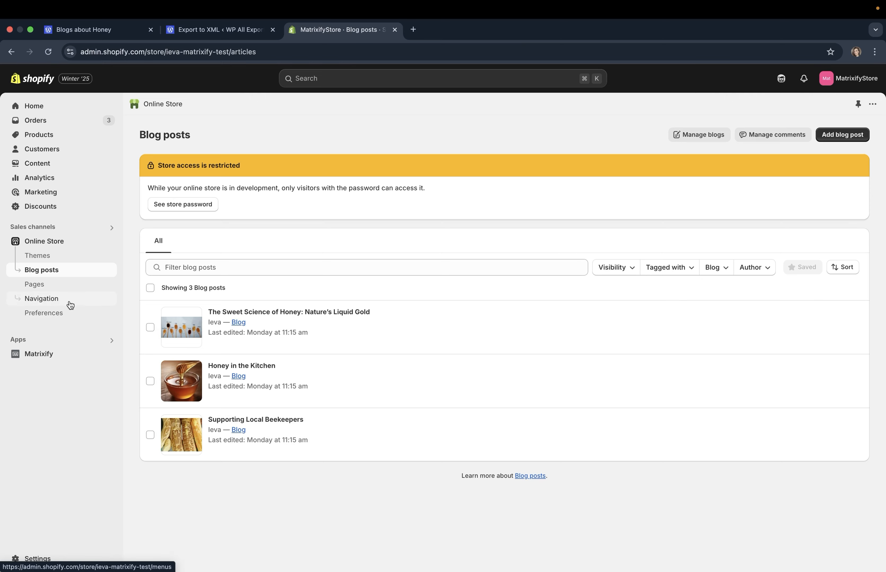
click(68, 300)
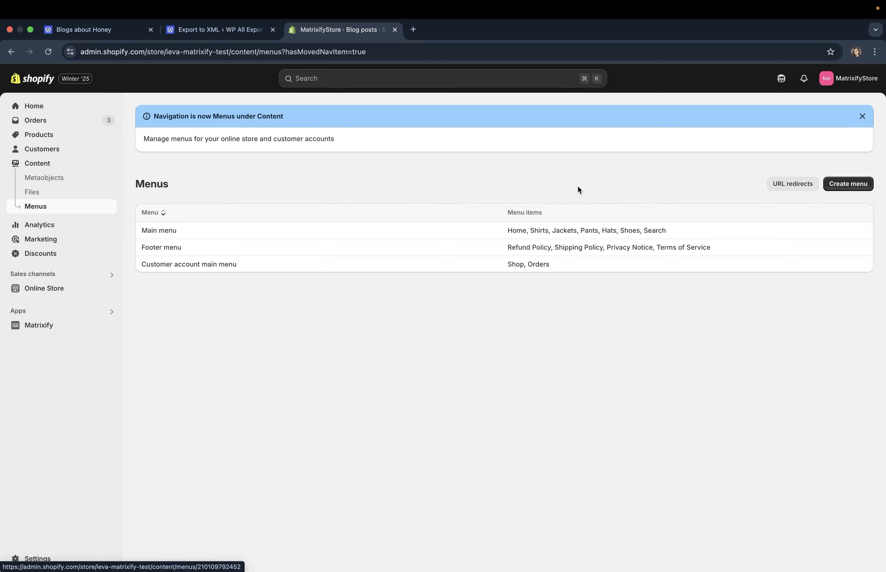
click(785, 184)
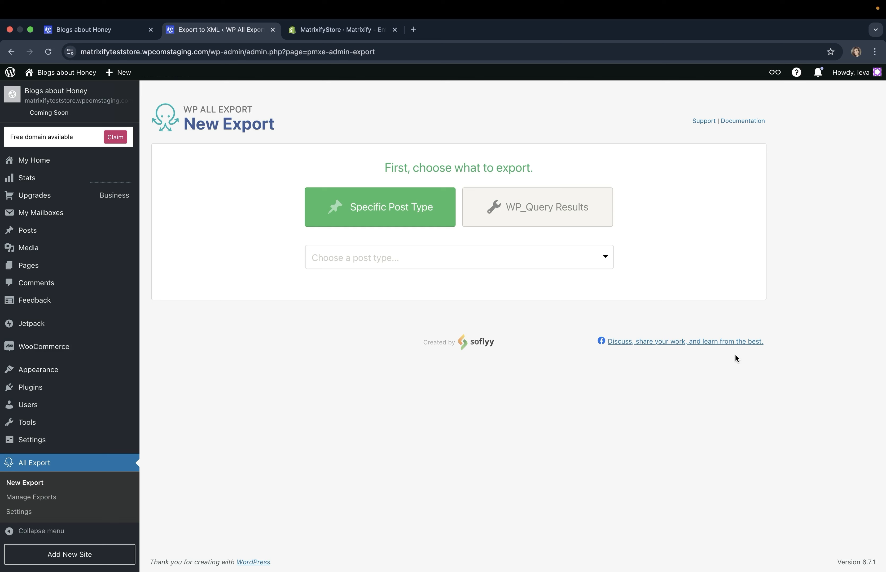
In WP All Export, choose Pages as the post type for a new export and proceed to customizing the export file
click(522, 257)
click(327, 320)
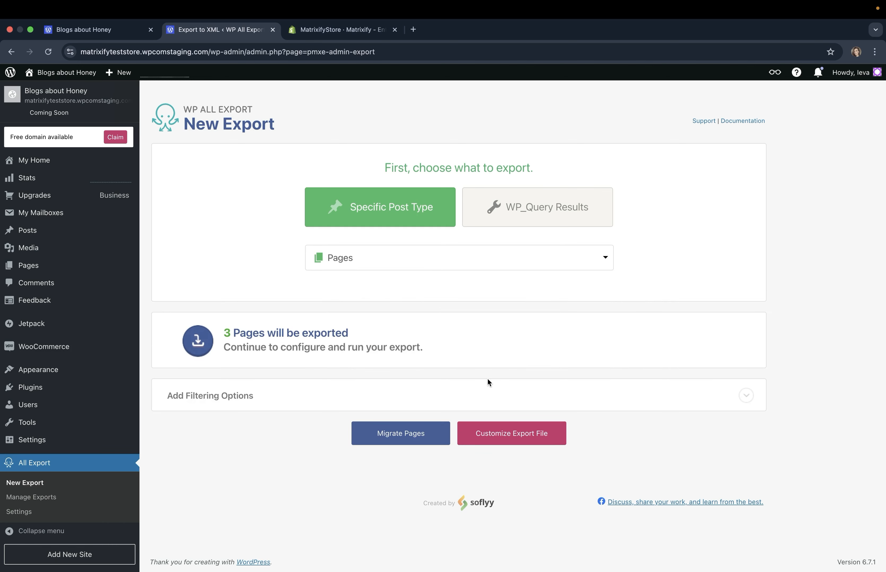
click(521, 434)
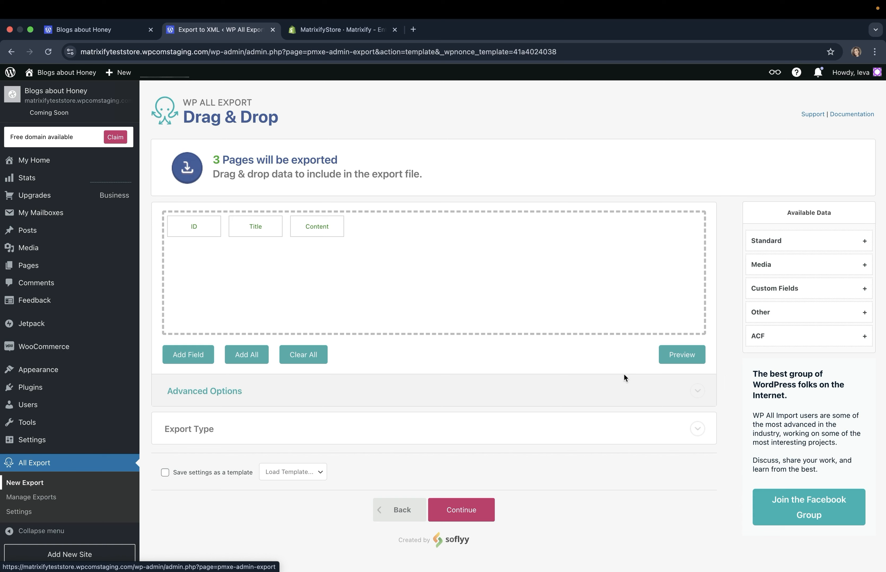
Add the standard Date and Permalink fields to the pages export
click(839, 241)
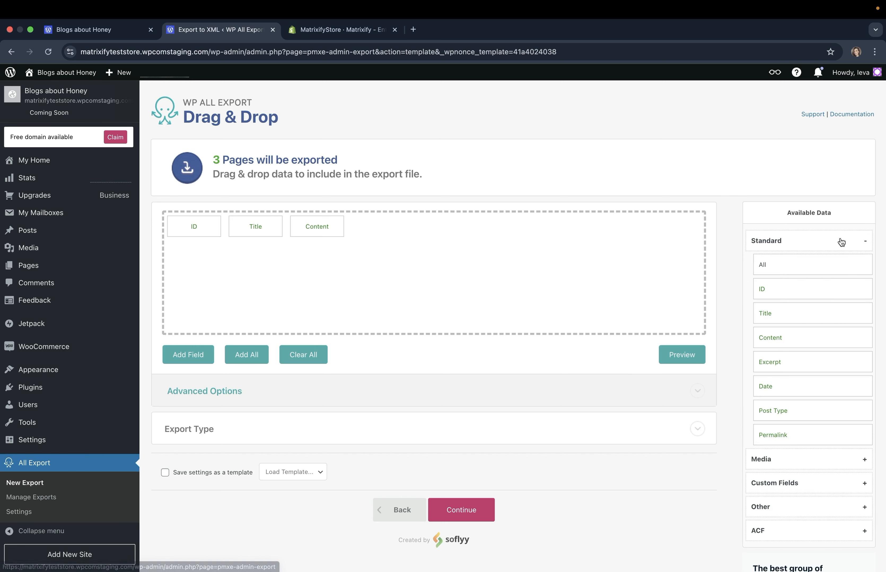
click(770, 389)
drag(778, 439, 482, 267)
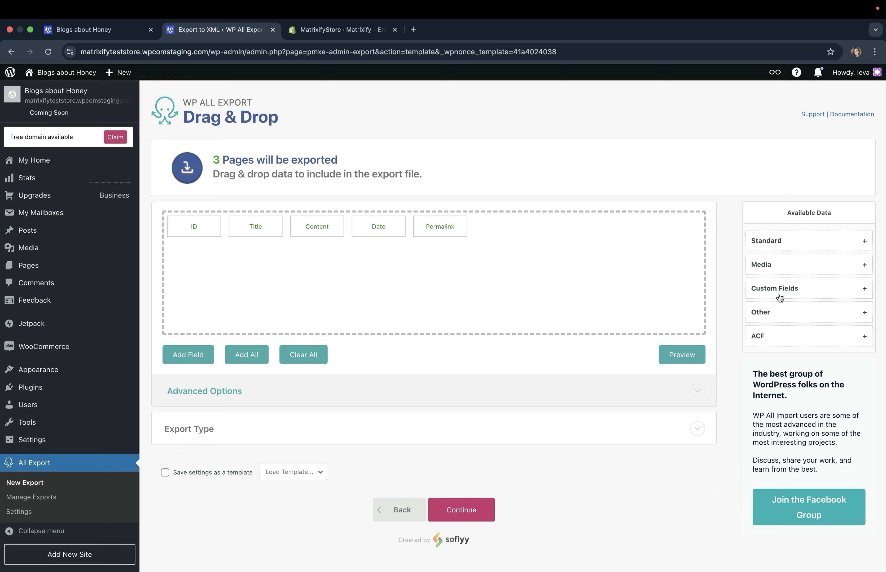
Add the Status, Author First Name, Author Last Name, Slug and Post Modified Date fields to the pages export
click(794, 312)
drag(820, 366, 580, 266)
drag(777, 456, 604, 270)
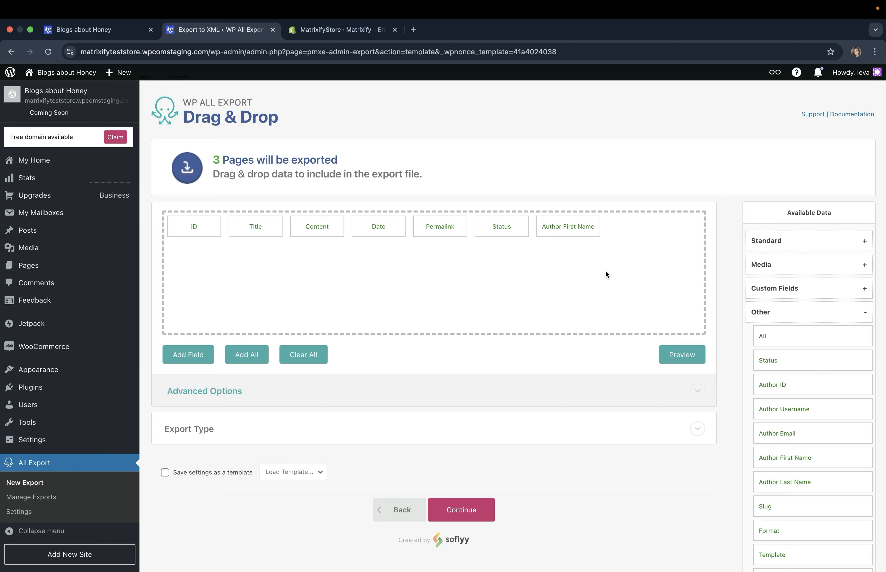
drag(778, 484, 623, 253)
drag(778, 504, 730, 465)
scroll(718, 537, down, 5)
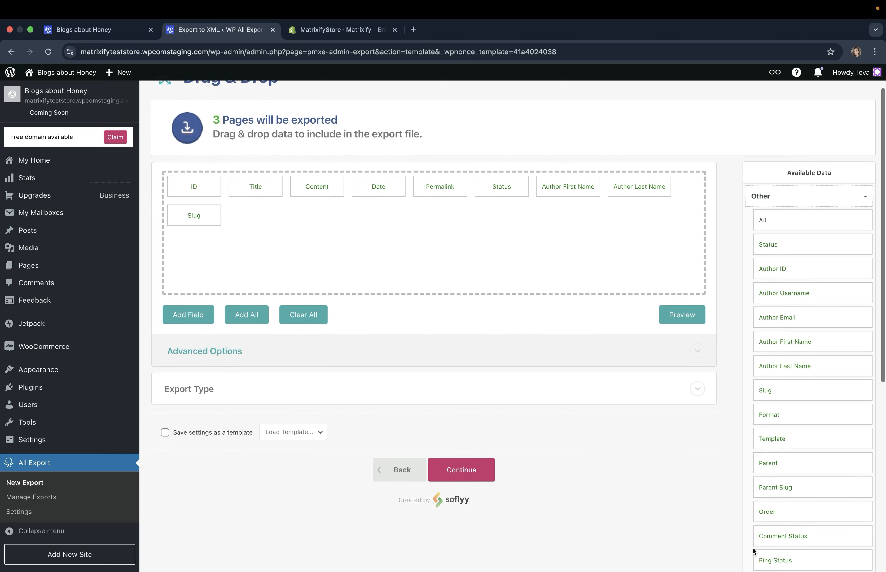
scroll(734, 334, up, 5)
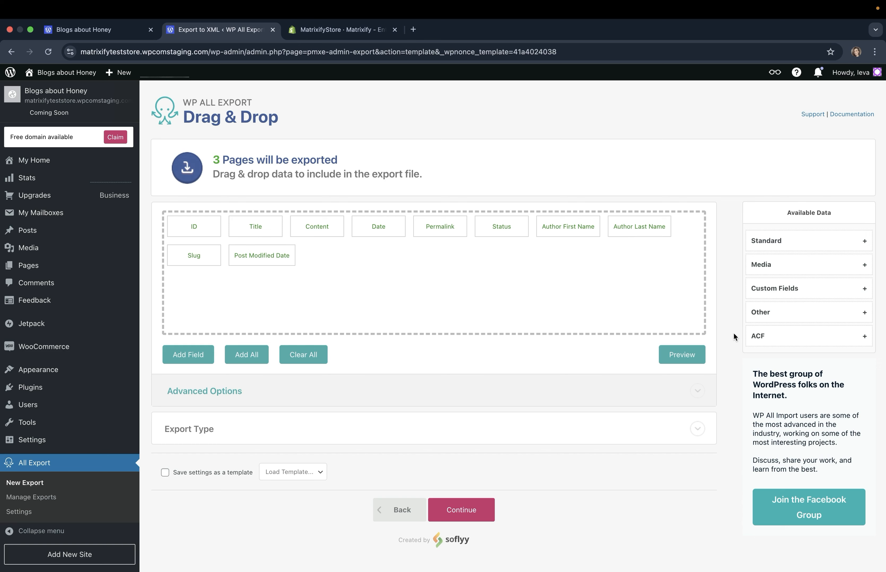
Continue to the export settings, name the export Matrixify-Wordpress-Pages, and save and run it
click(475, 507)
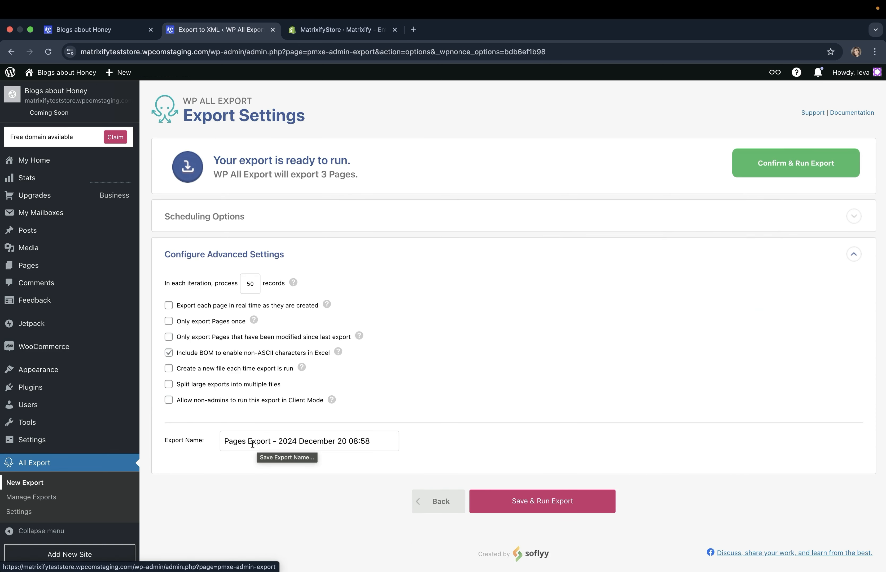
double_click(307, 441)
key(super+a)
text(M)
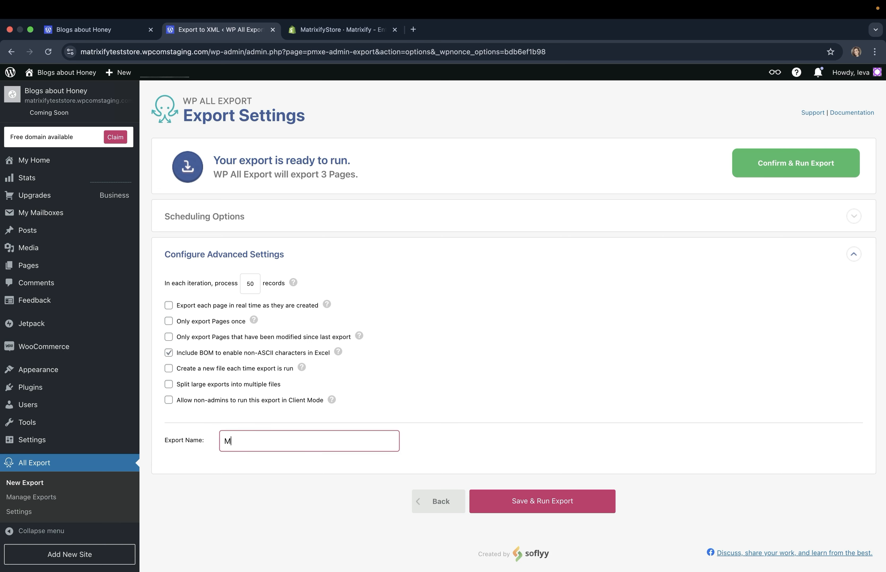
text(atrixify-Wordpress-Pages)
click(468, 408)
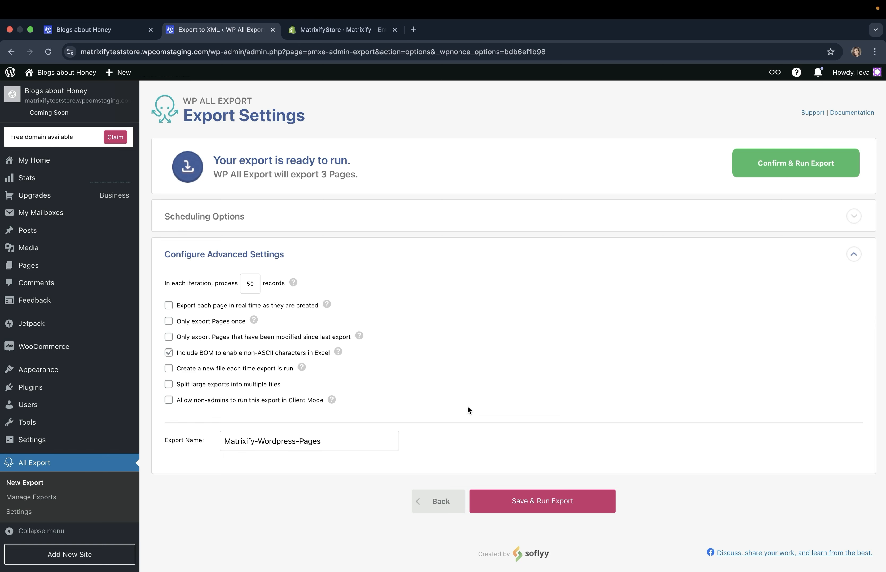
click(545, 502)
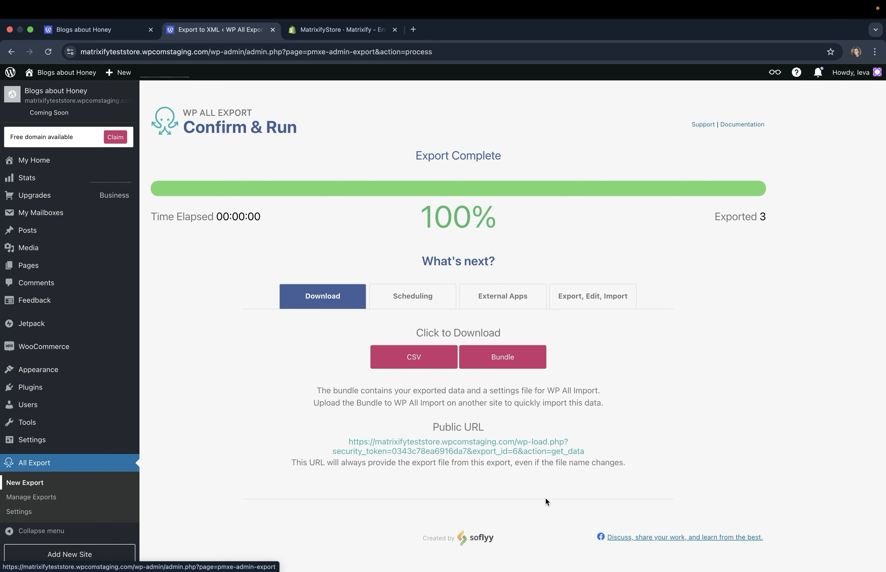
Download the pages export as CSV and upload Matrixify-Wordpress-Pages.csv to Matrixify in Shopify as a new import
click(394, 359)
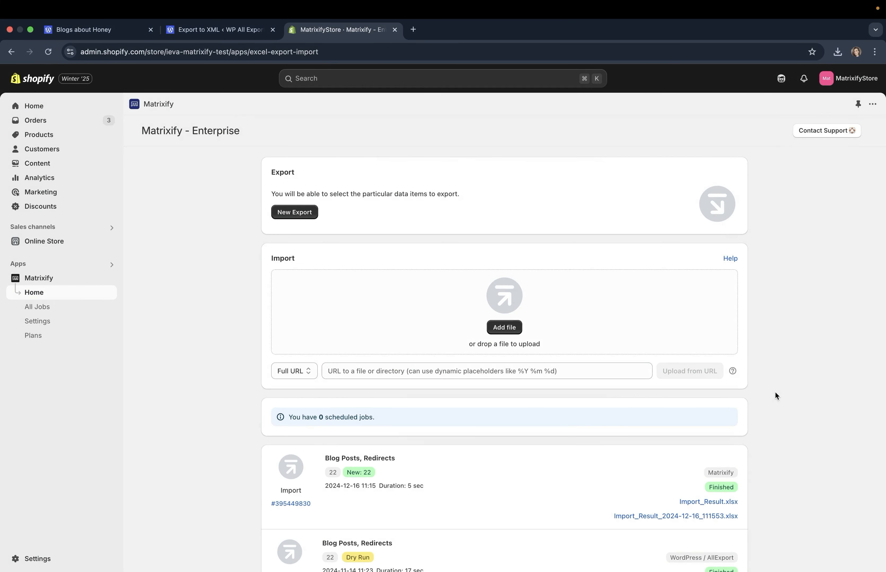
click(509, 329)
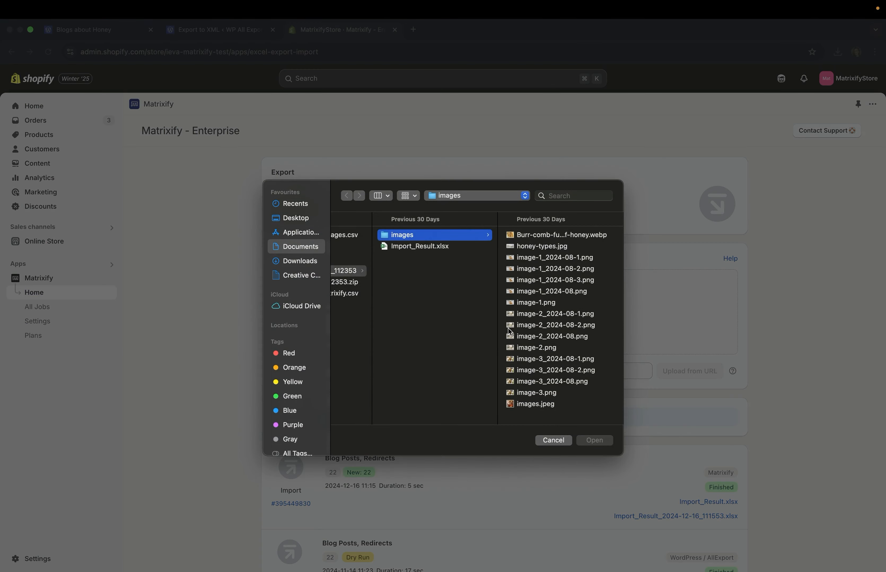
click(381, 233)
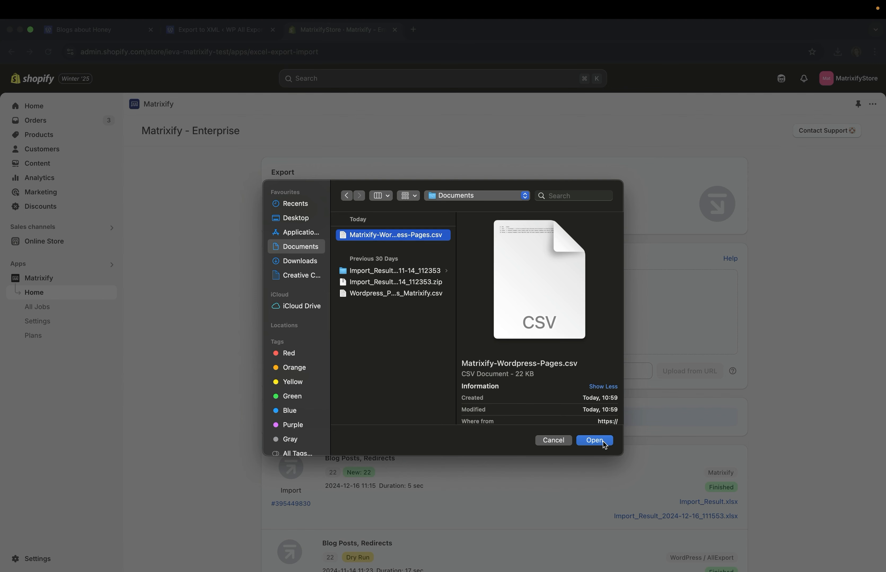
click(595, 441)
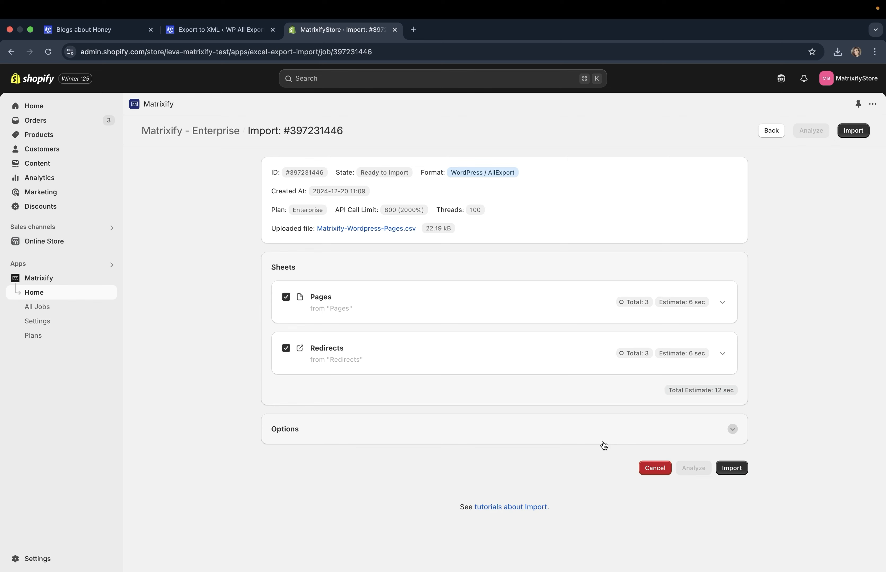
Expand the import options and enable Dry Run for the pages and redirects import
click(603, 444)
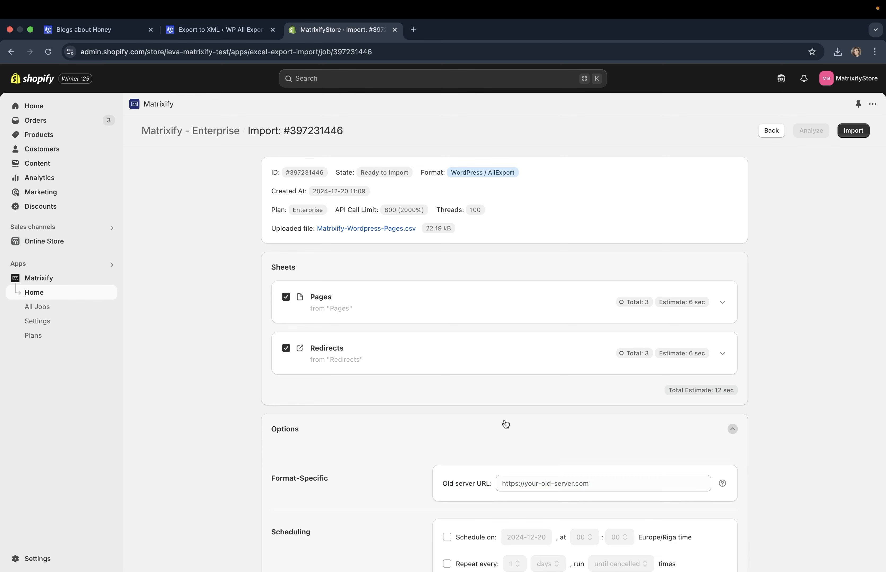
scroll(506, 425, down, 5)
click(488, 432)
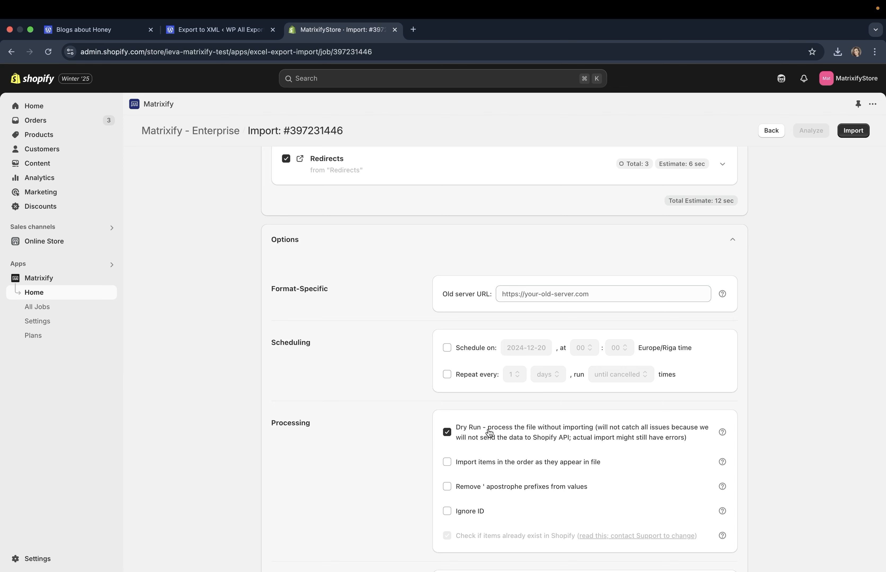
scroll(489, 433, up, 5)
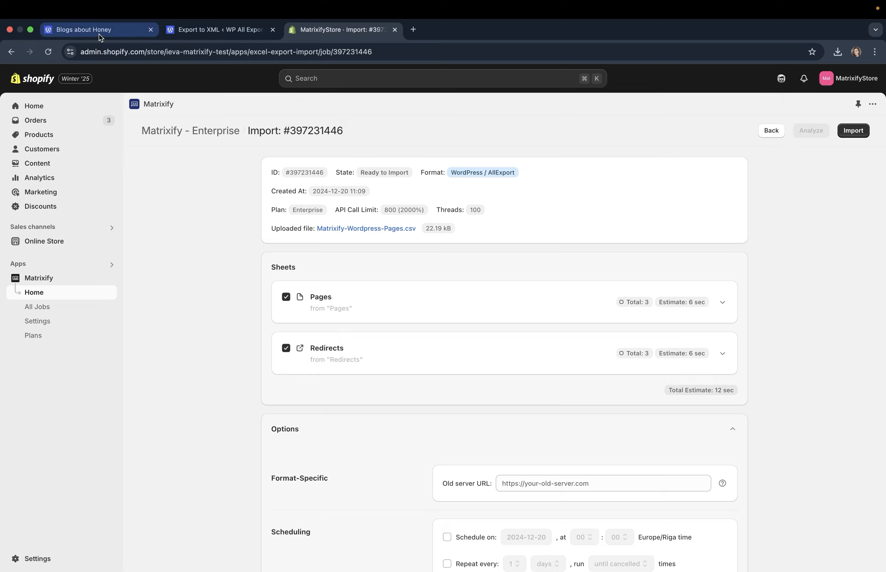
click(83, 33)
click(240, 51)
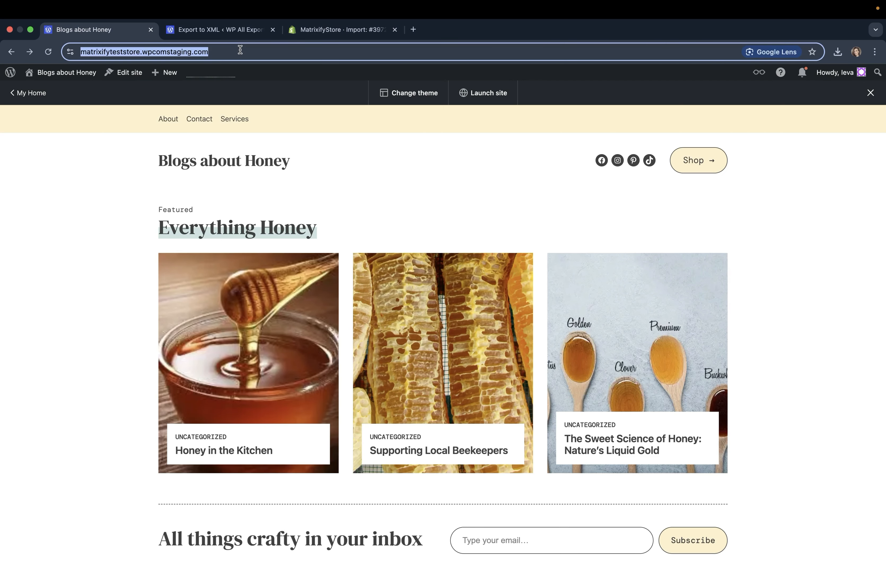
click(312, 29)
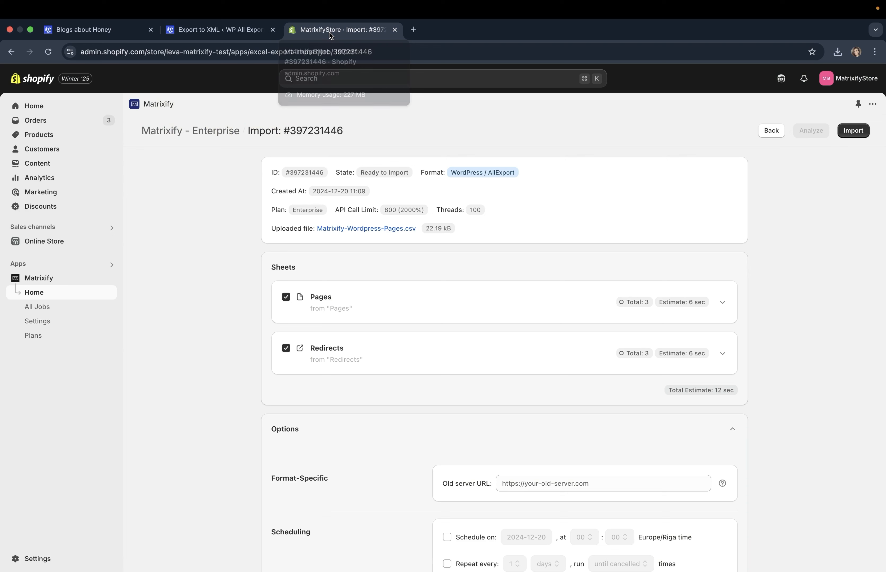
click(603, 484)
text(https://matrixifydemo.wpcomstaging.com/)
click(610, 439)
click(629, 440)
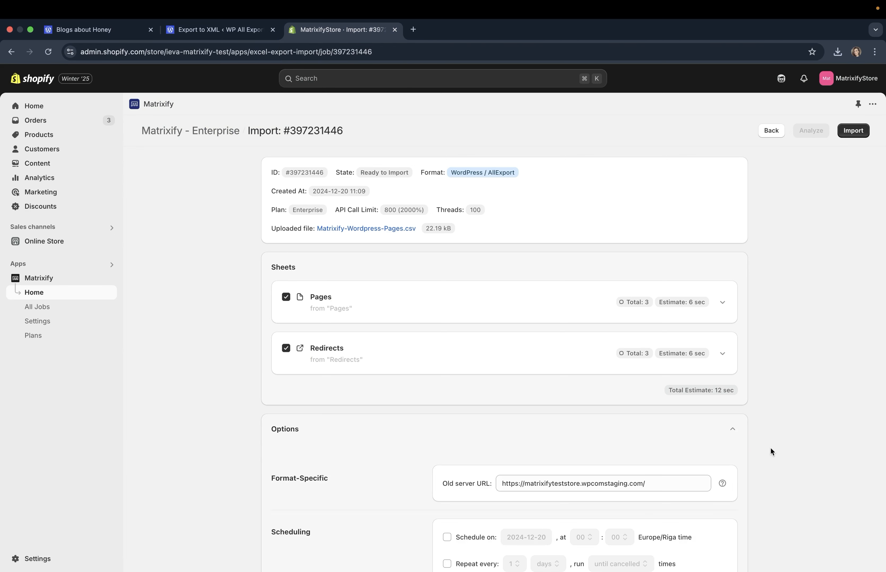
click(853, 131)
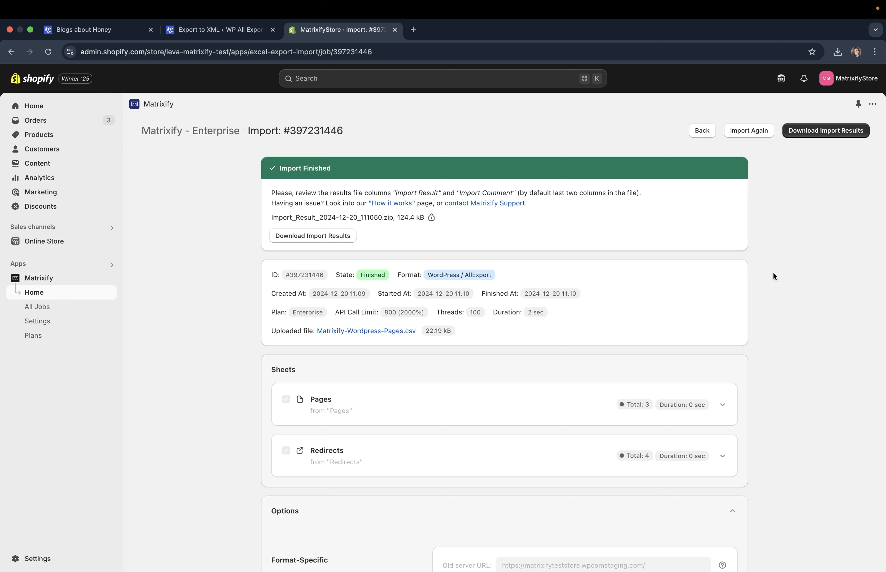
Download the import results and open the images folder inside the extracted Import_Result_2024-12-20_111050 folder
click(837, 138)
click(837, 52)
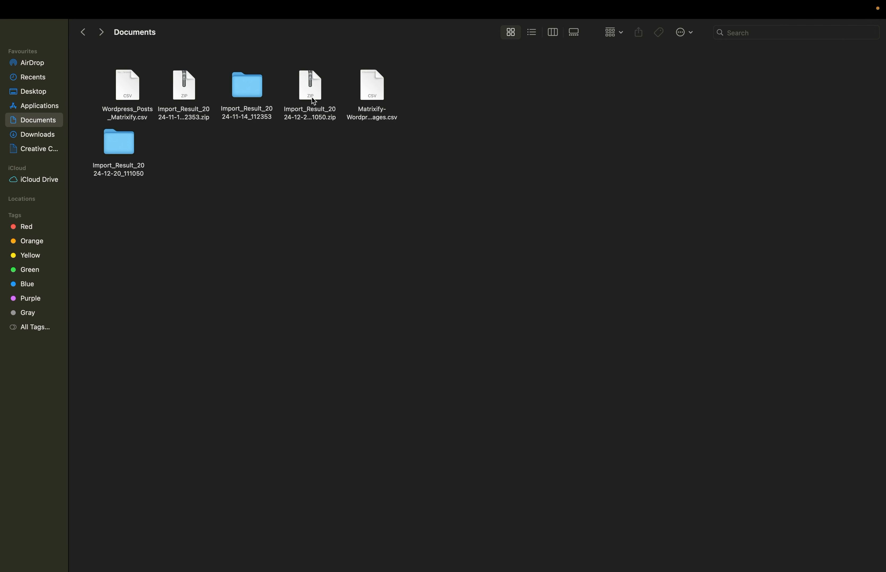
double_click(120, 149)
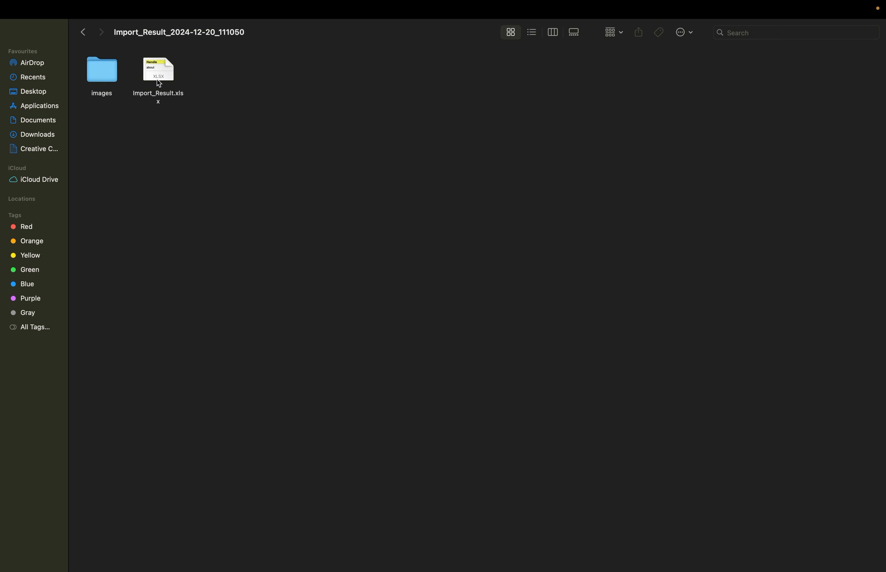
double_click(102, 73)
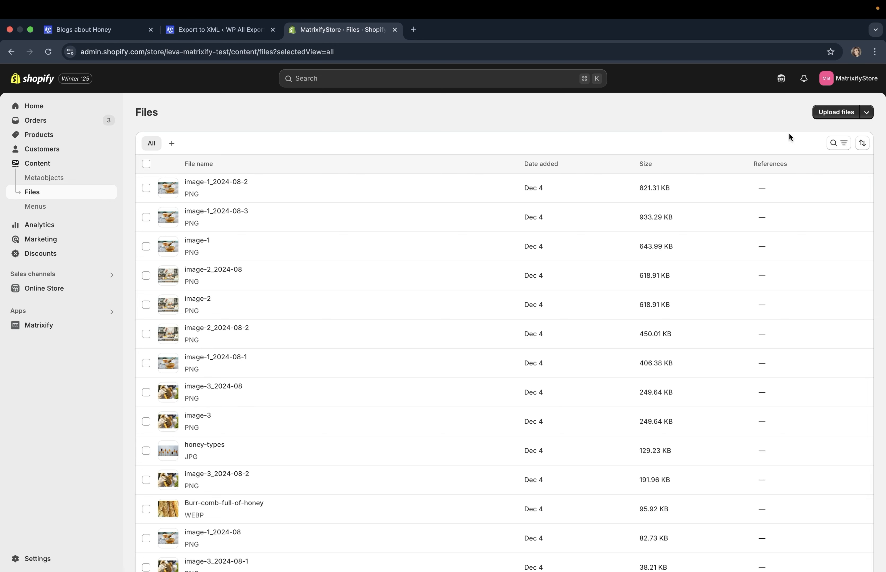
Upload paint-tall.jpg from the images folder of the Import_Result_2024-12-20_111050 folder to the Shopify files
click(826, 112)
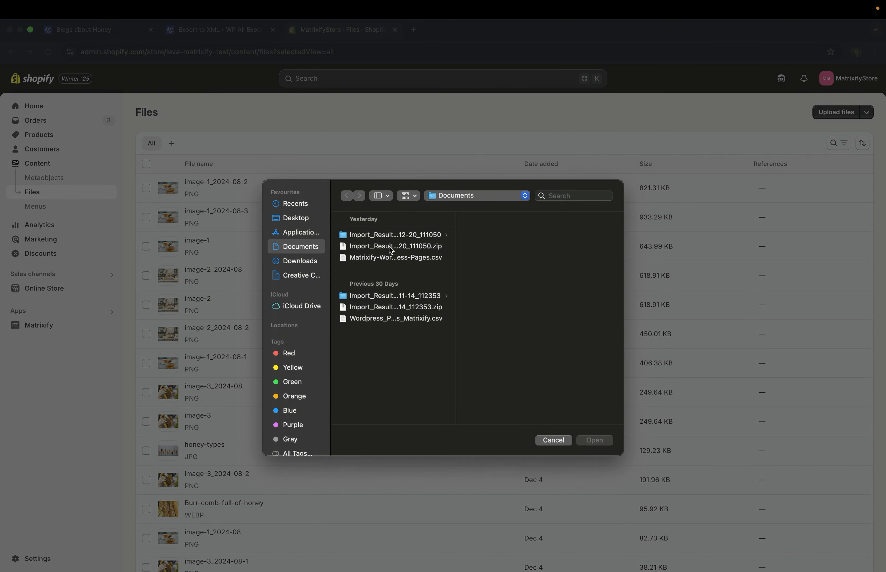
click(367, 238)
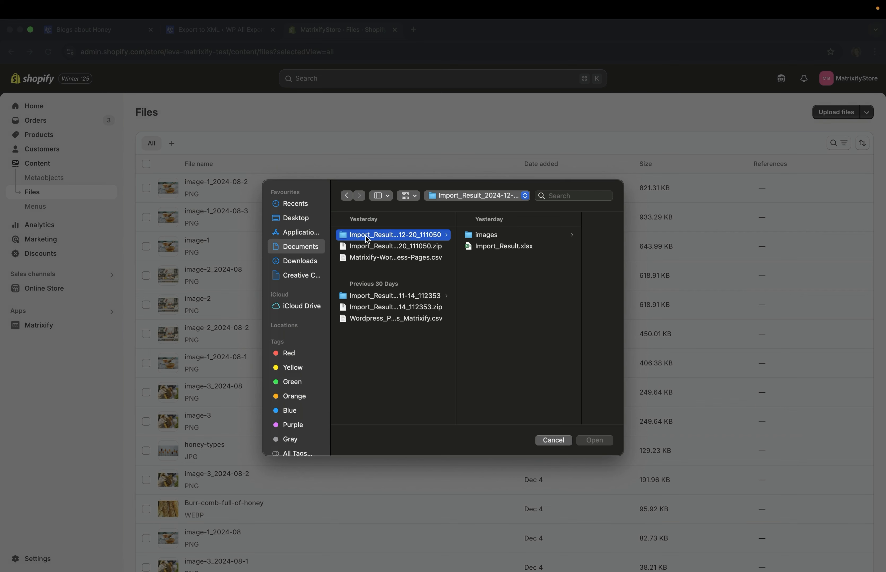
click(484, 236)
click(537, 234)
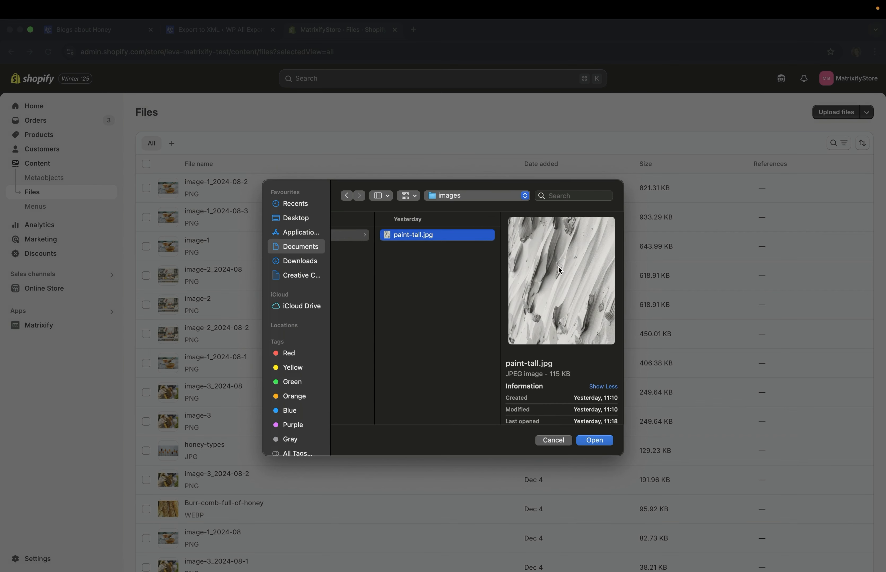
click(591, 441)
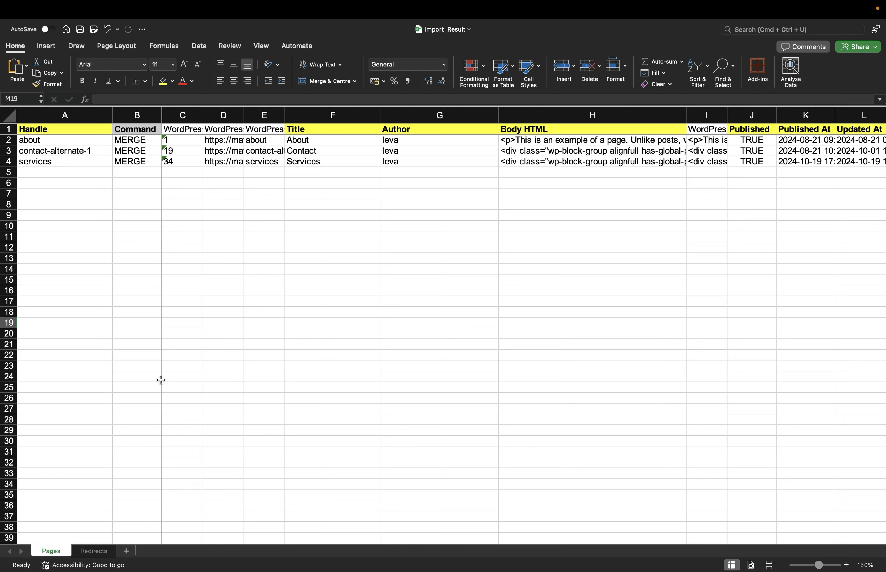
Review the Redirects sheet of the Import_Result workbook in Excel and upload Import_Result.xlsx to Matrixify in Shopify as a new import
click(85, 554)
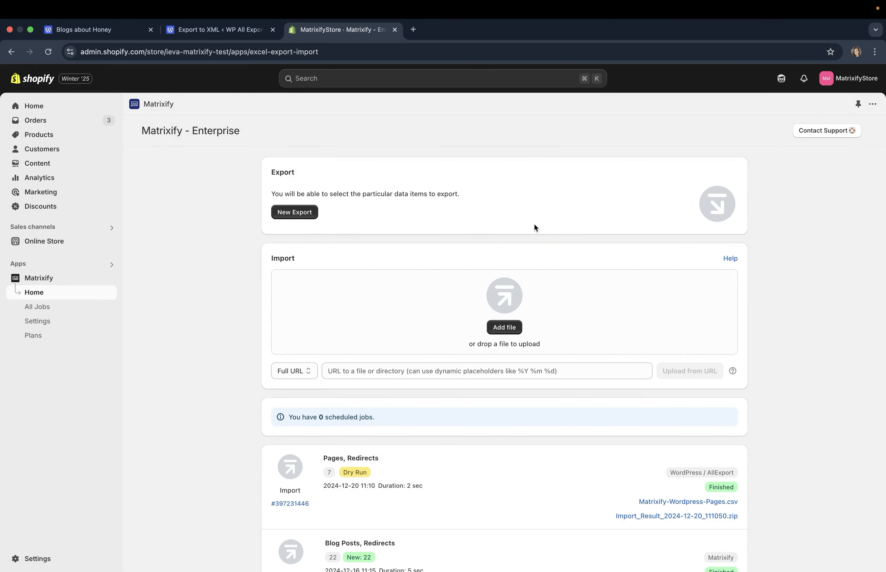
click(509, 329)
click(419, 247)
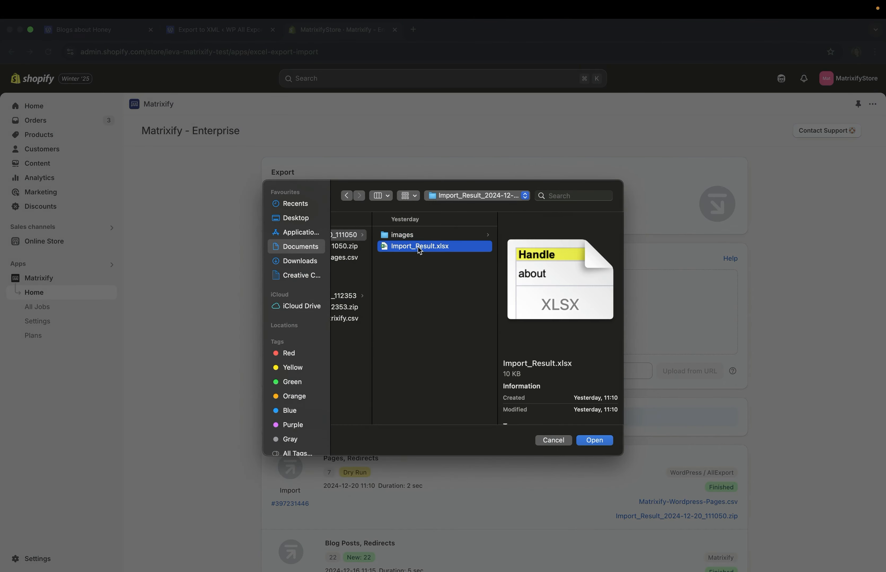
click(594, 440)
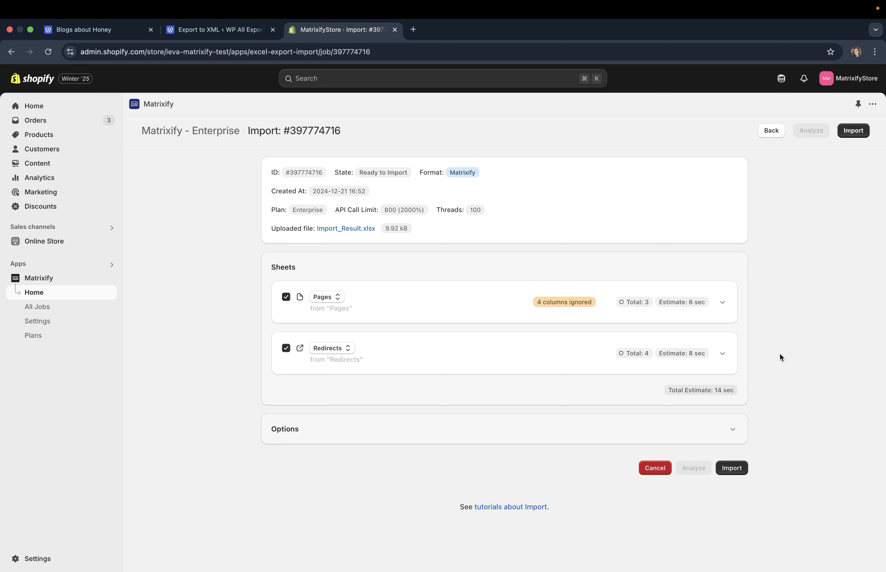
Check the column list of the Pages sheet and run the import of the Pages and Redirects sheets
click(426, 316)
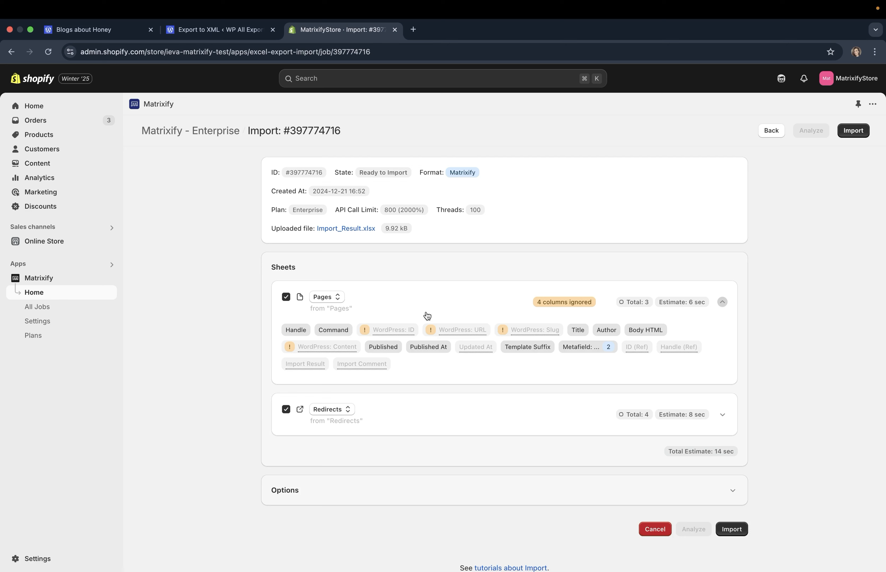
click(426, 316)
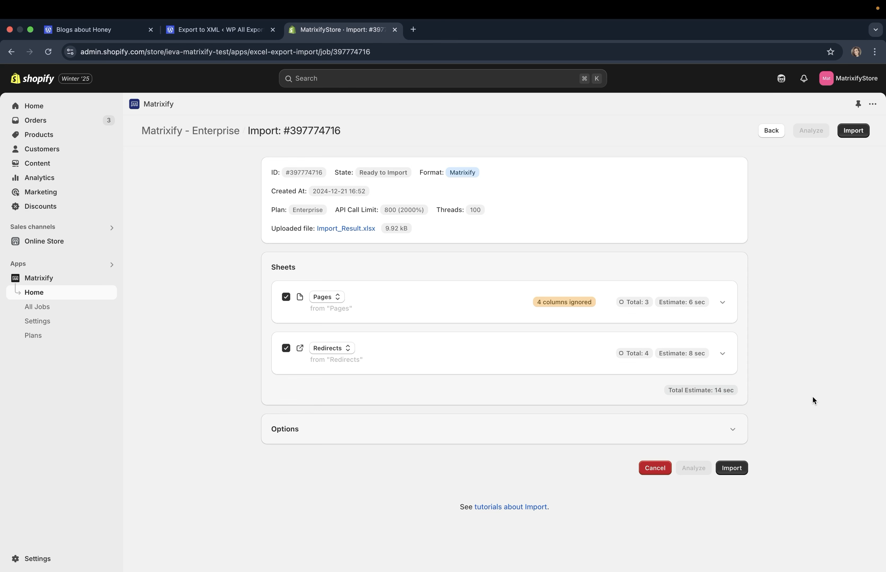
click(735, 469)
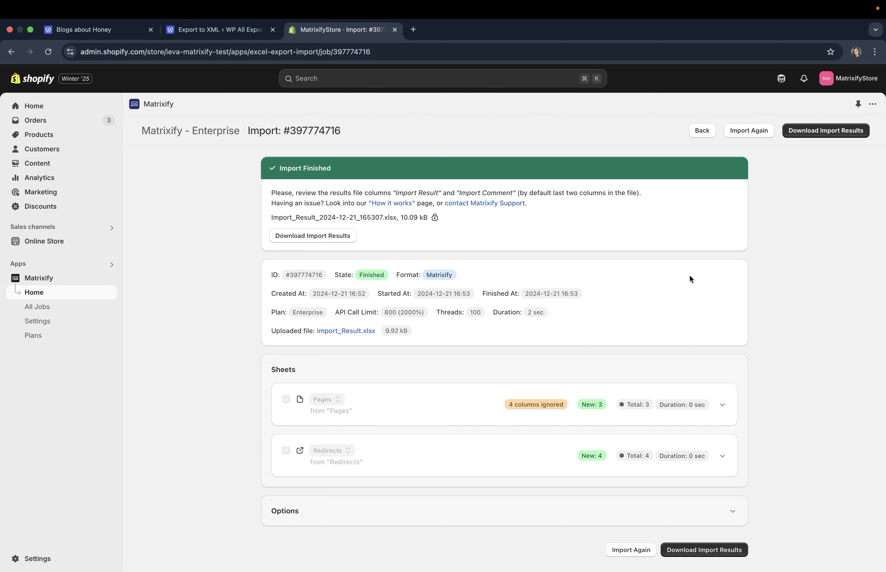
Open the Services page in the online store's pages and look through its imported content and image
click(77, 248)
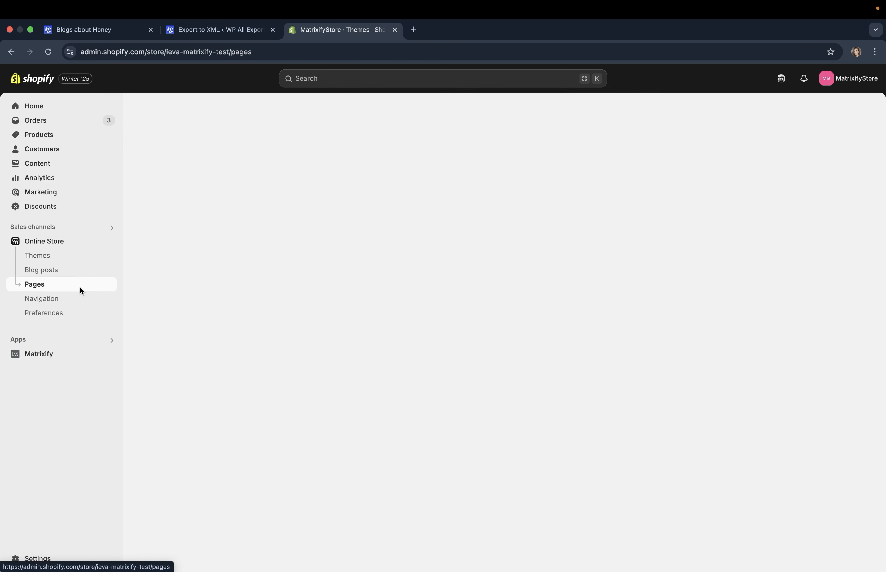
click(78, 287)
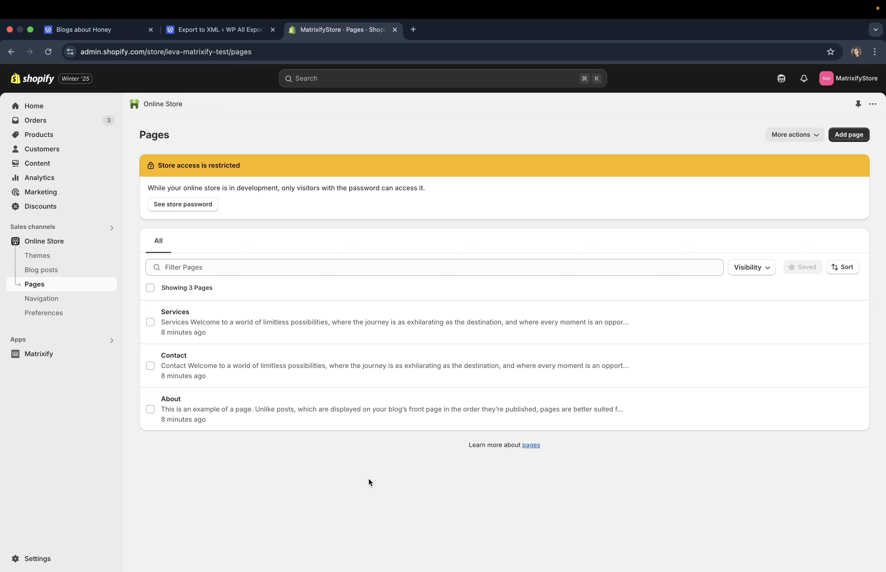
click(241, 308)
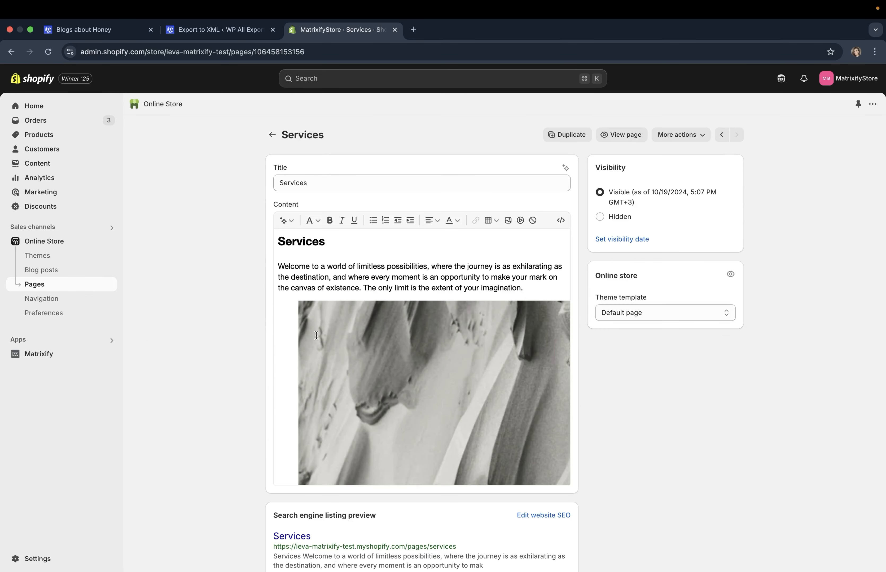
scroll(435, 382, down, 3)
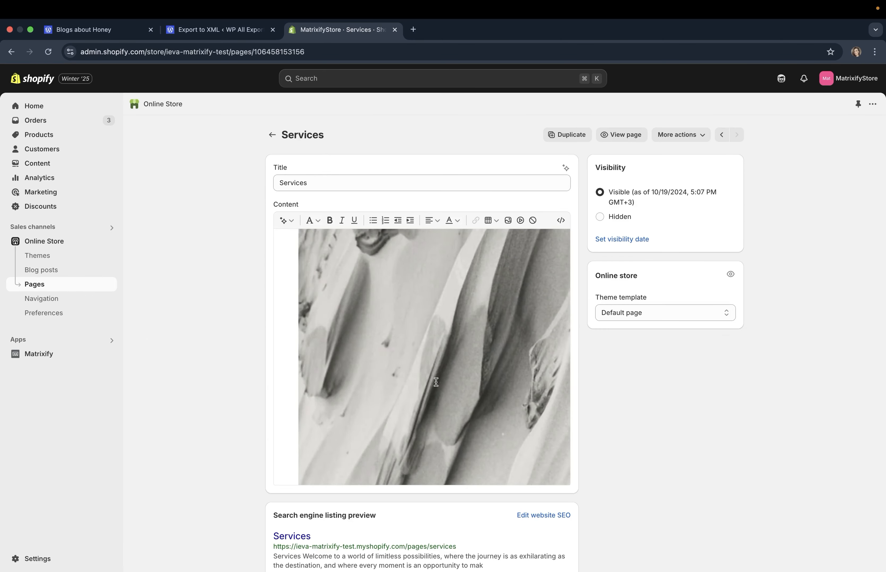
scroll(436, 382, down, 15)
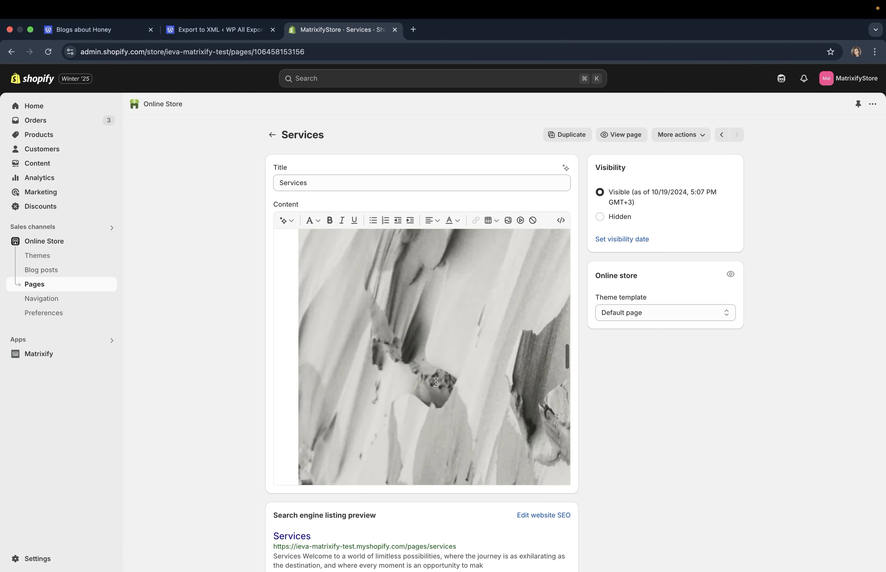
scroll(435, 382, up, 15)
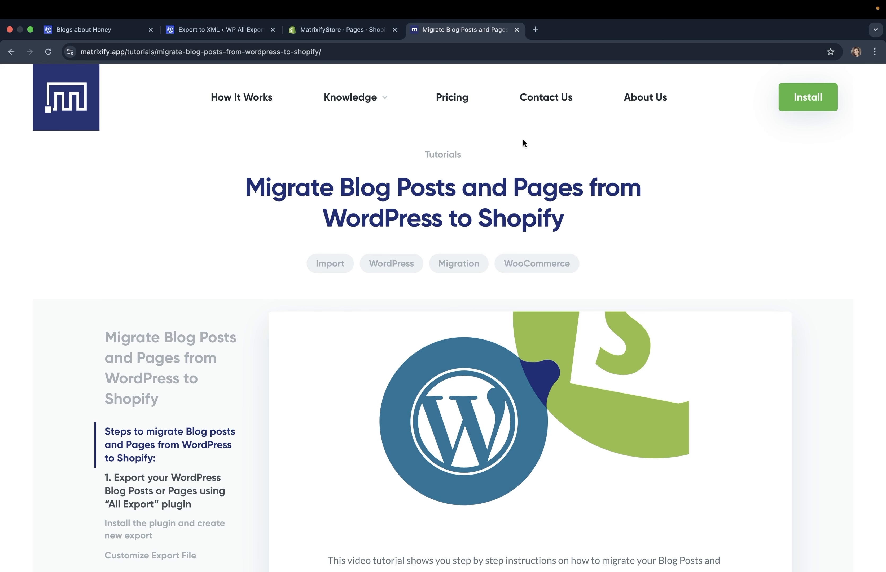
Look through Matrixify's written tutorial on migrating blog posts and pages from WordPress to Shopify and the support options on its Contact Us page
scroll(658, 231, down, 10)
scroll(658, 231, down, 15)
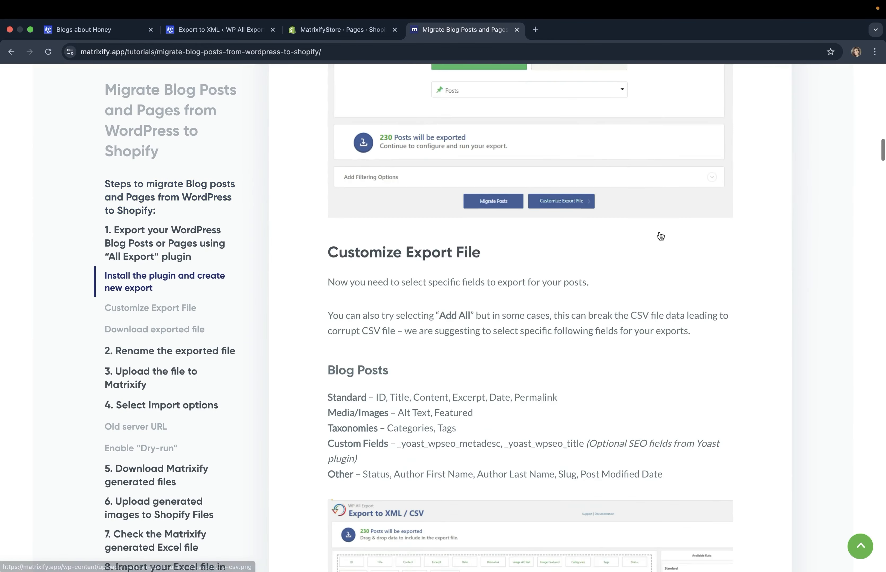
scroll(658, 231, down, 15)
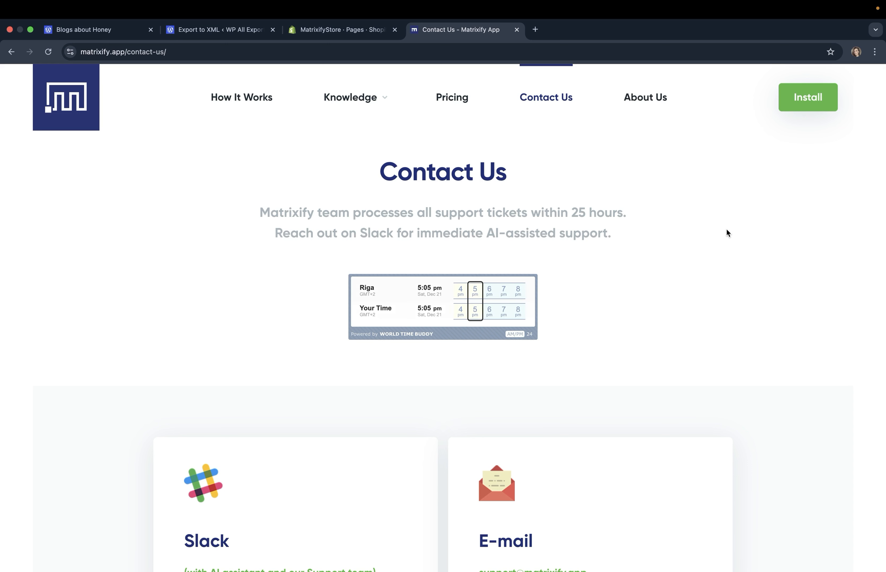
scroll(726, 230, down, 5)
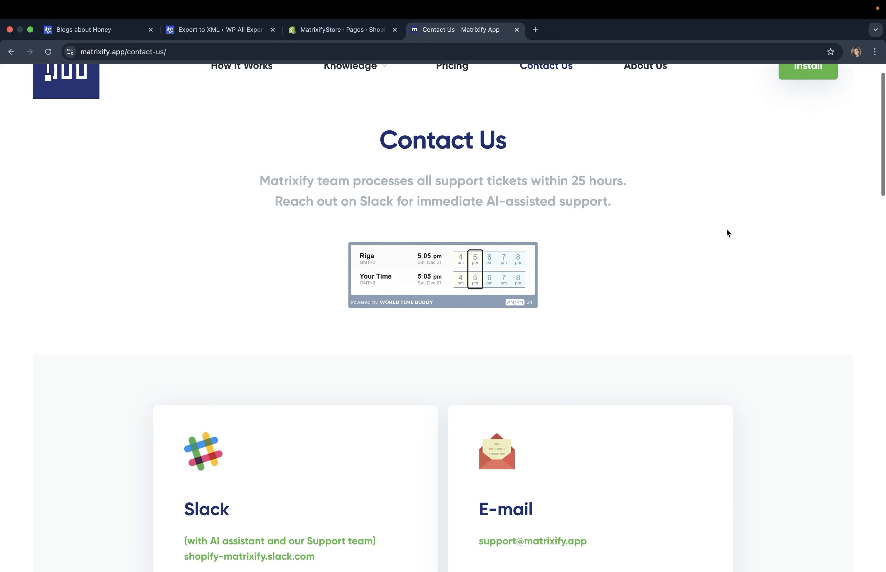